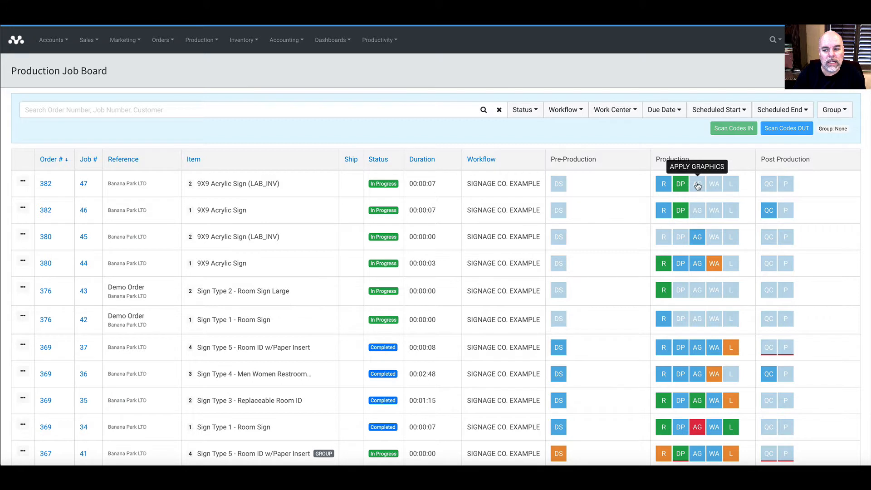
# - Update the first listed job's production stages: start Apply Graphics, complete Weed and Tape, and skip Laminate
pyautogui.click(698, 187)
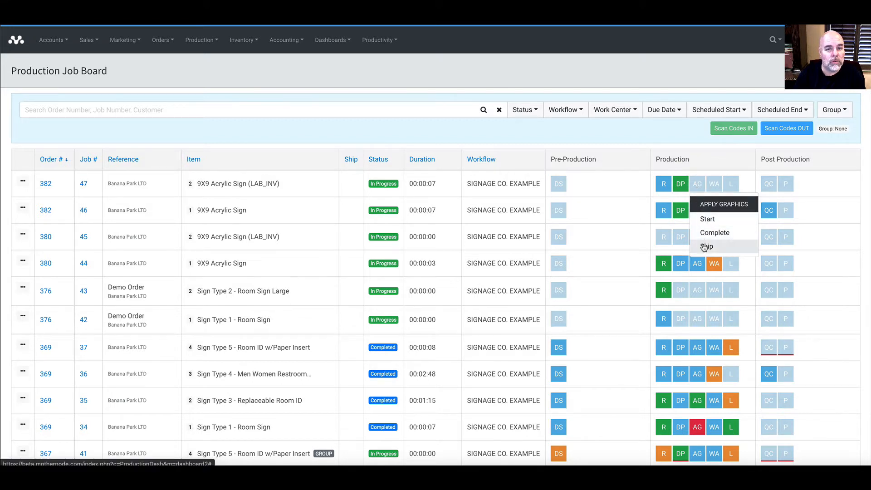
pyautogui.click(708, 222)
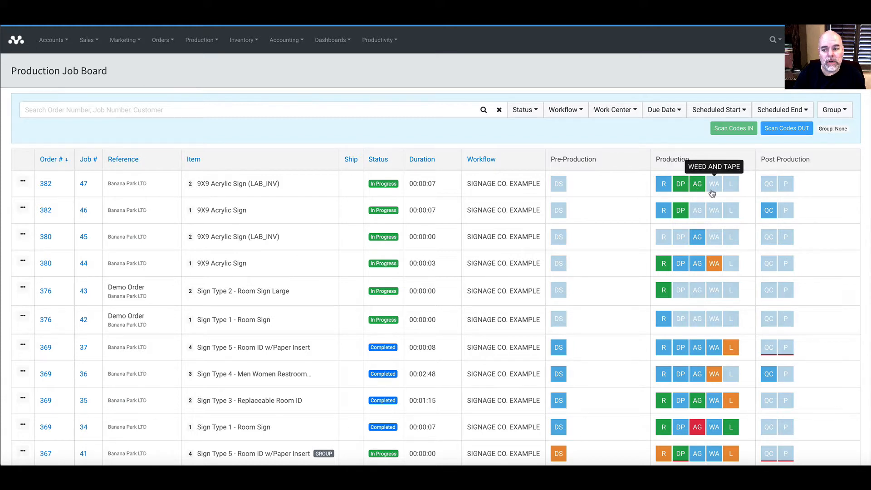
pyautogui.click(712, 193)
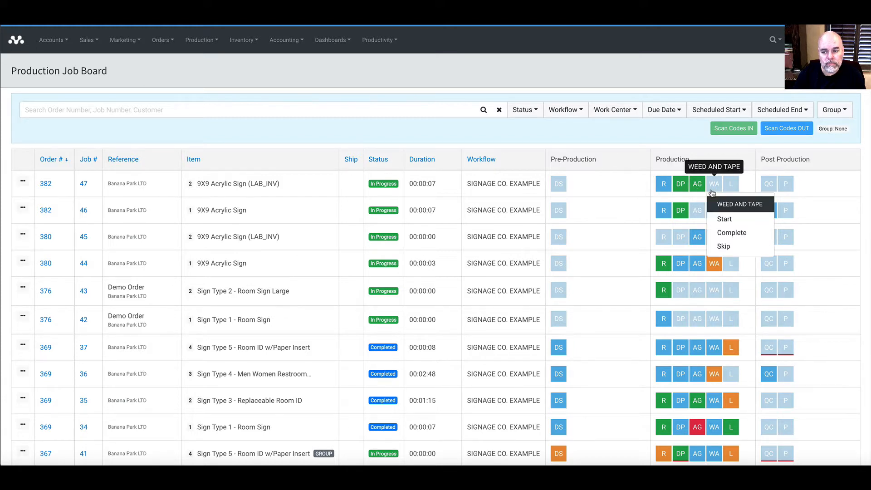
pyautogui.click(719, 233)
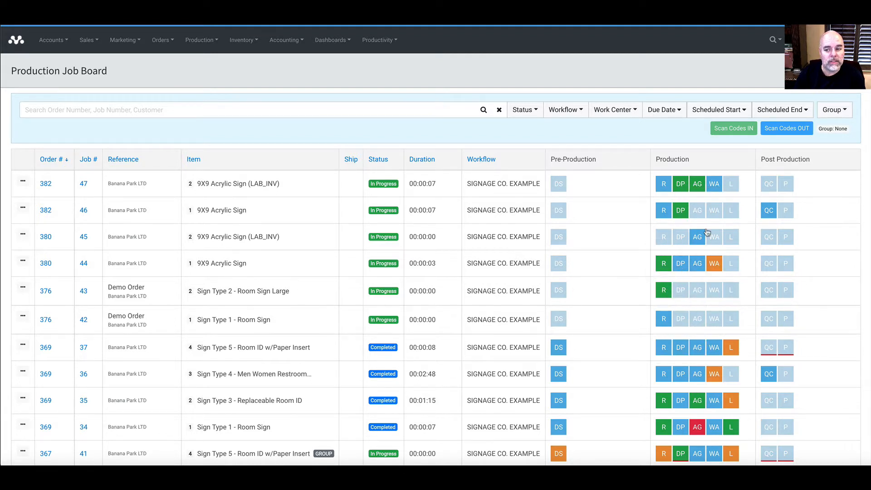
pyautogui.click(730, 186)
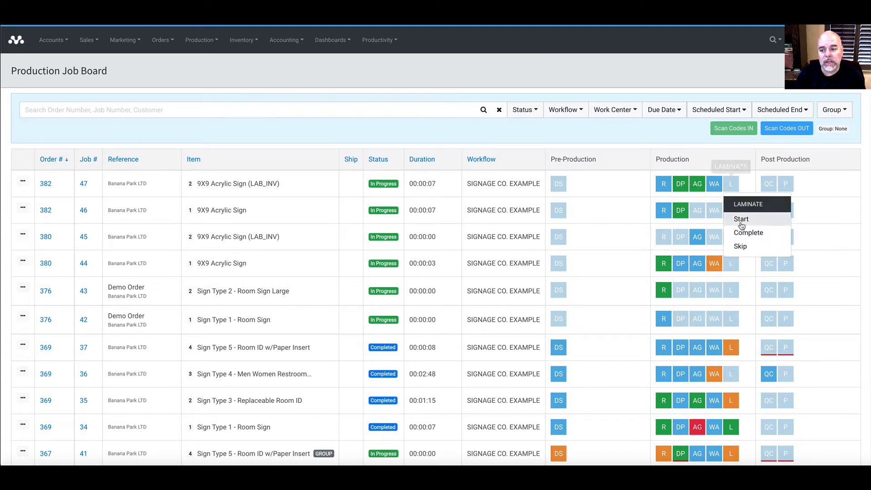
pyautogui.click(741, 246)
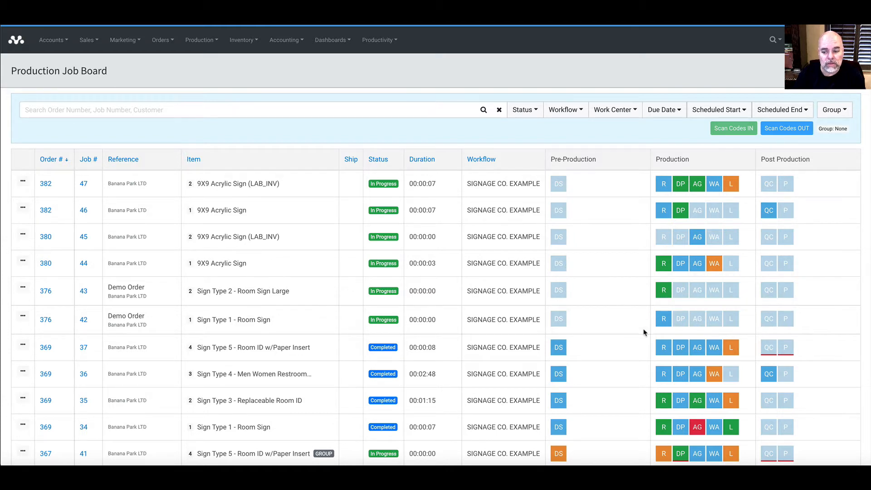
pyautogui.scroll(-6, 671, 353)
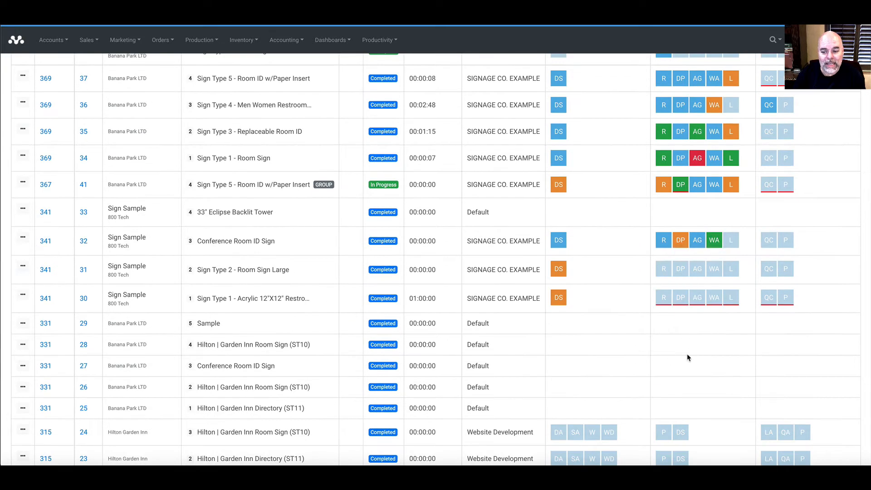
pyautogui.scroll(-1, 685, 356)
pyautogui.scroll(2, 684, 355)
pyautogui.scroll(5, 694, 313)
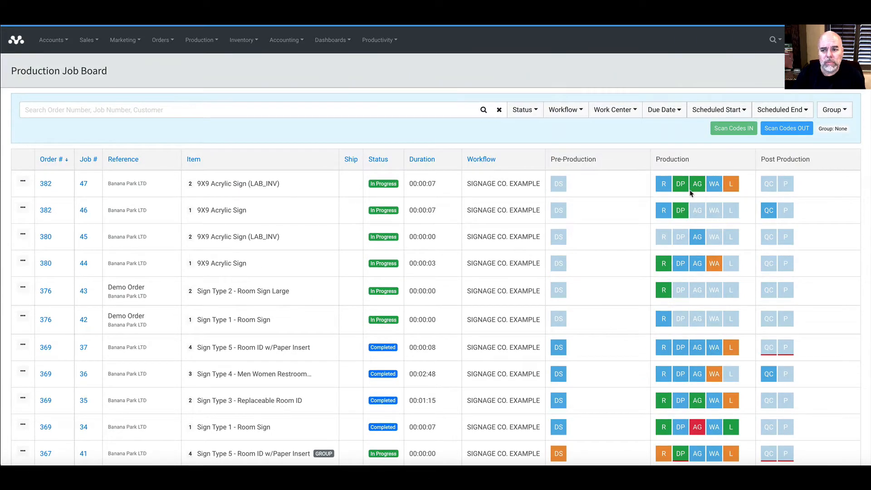
pyautogui.click(695, 213)
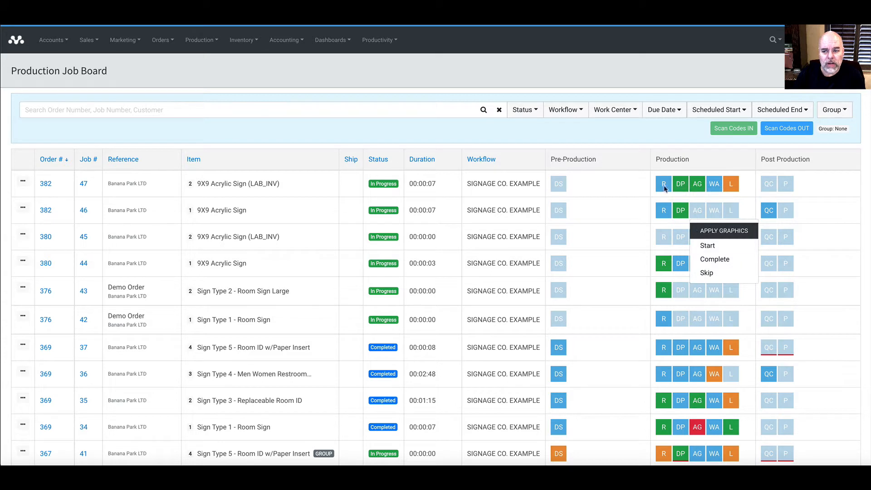
pyautogui.click(647, 143)
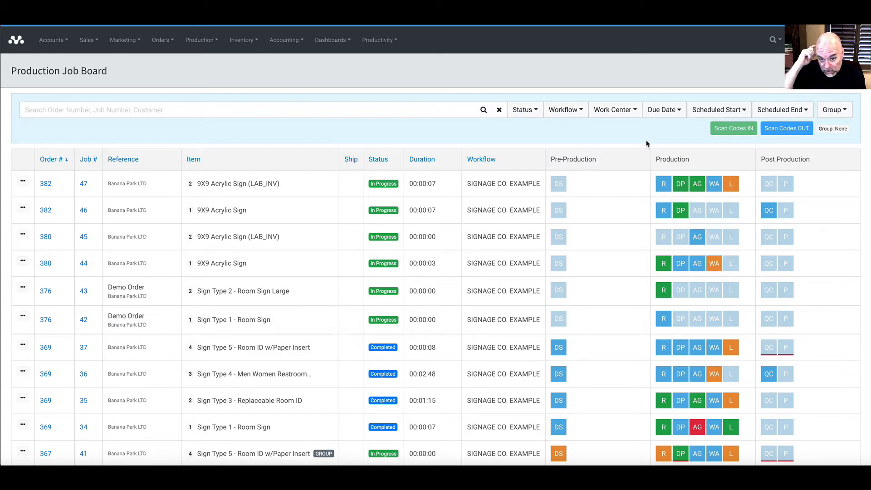
# - Search the job board by the order number of the first listed job
pyautogui.click(409, 113)
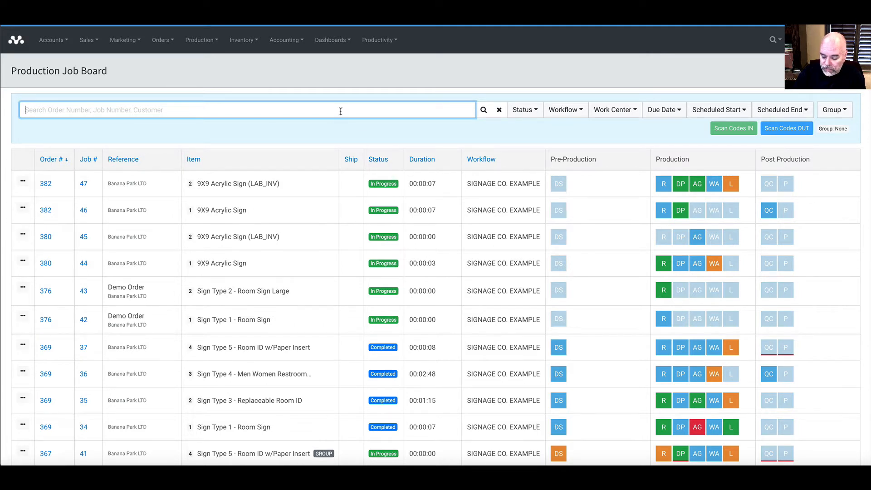
pyautogui.write('382')
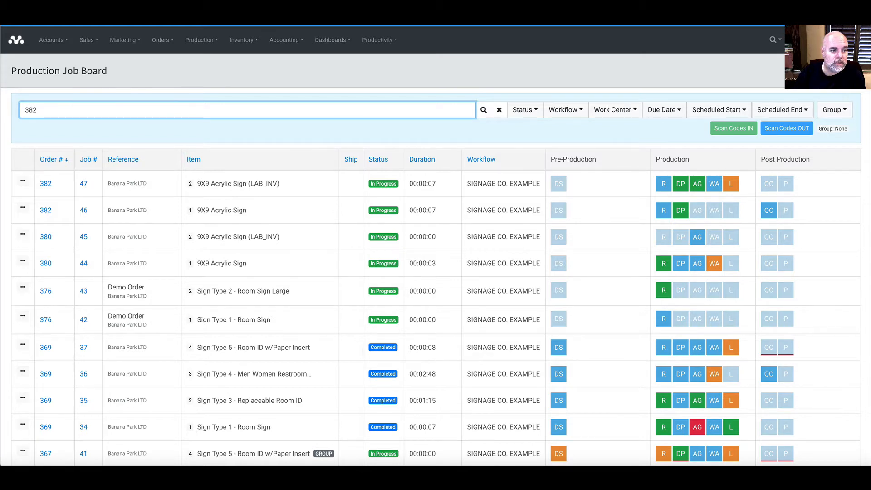
pyautogui.press('Return')
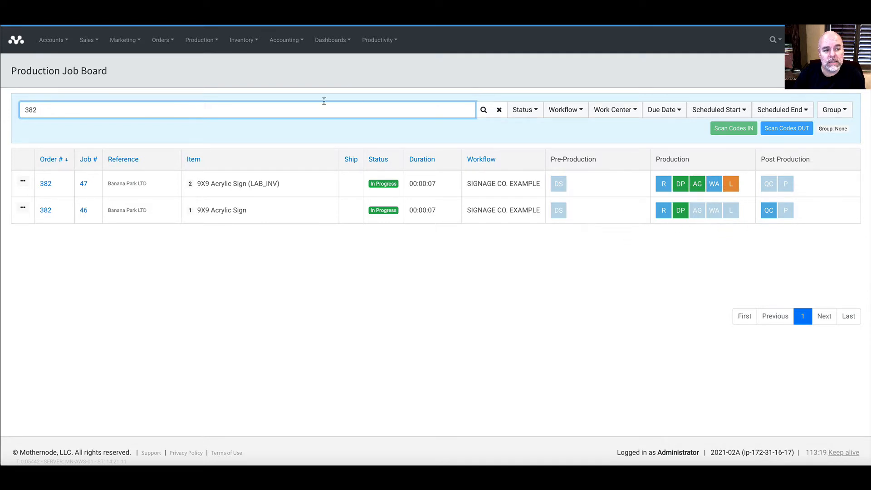
pyautogui.click(483, 110)
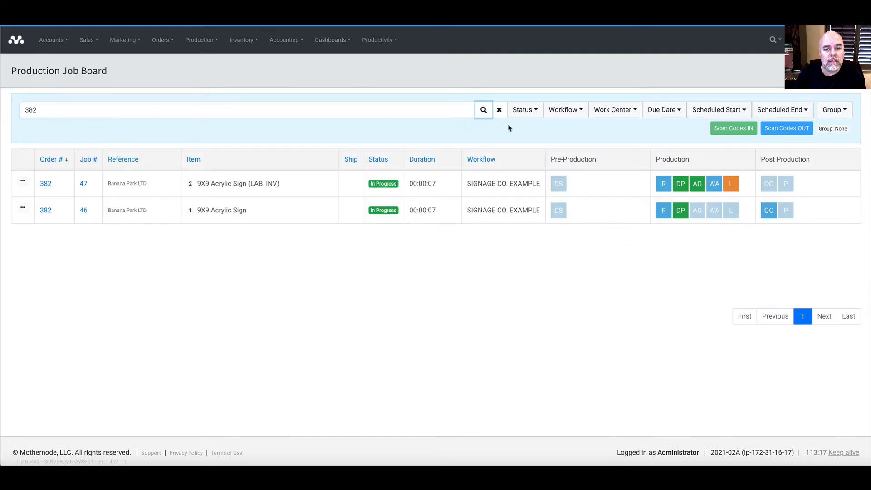
# - Filter the jobs by Completed status, and switch the status filter to In Progress
pyautogui.click(519, 111)
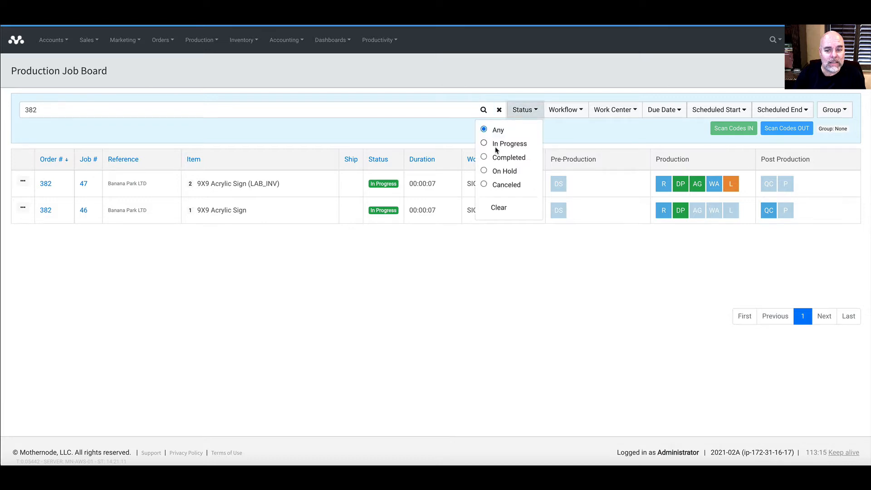
pyautogui.click(484, 158)
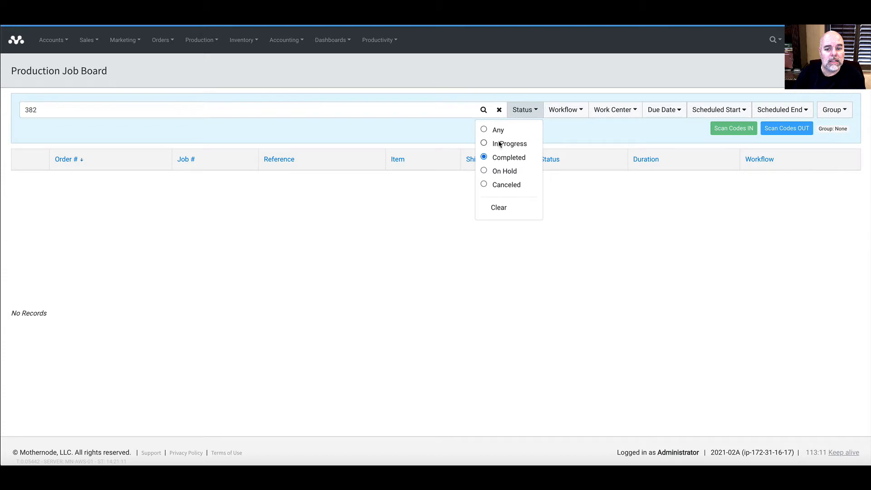
pyautogui.click(499, 144)
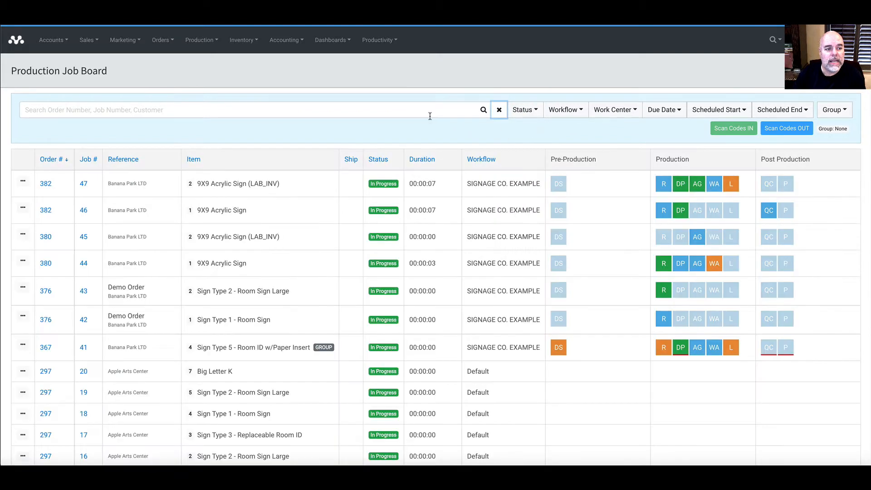
# - Filter the jobs by the SIGNAGE CO. EXAMPLE workflow, and clear that filter
pyautogui.click(565, 111)
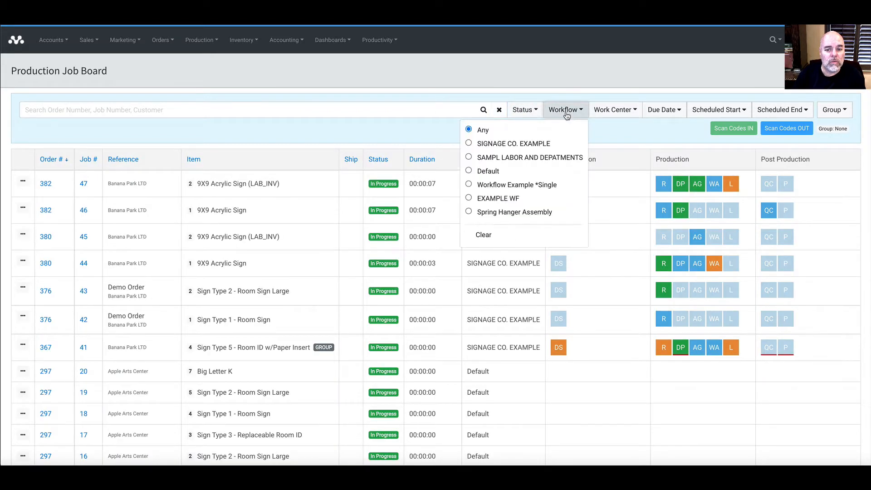
pyautogui.click(540, 145)
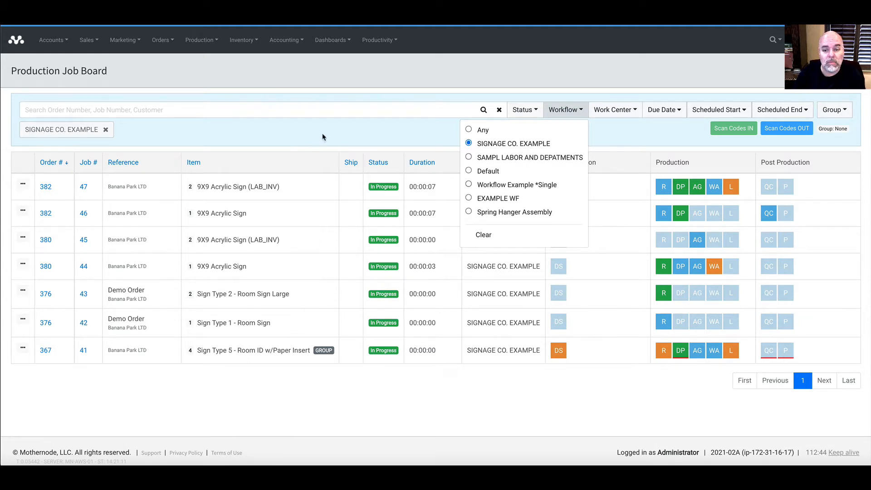
pyautogui.click(344, 111)
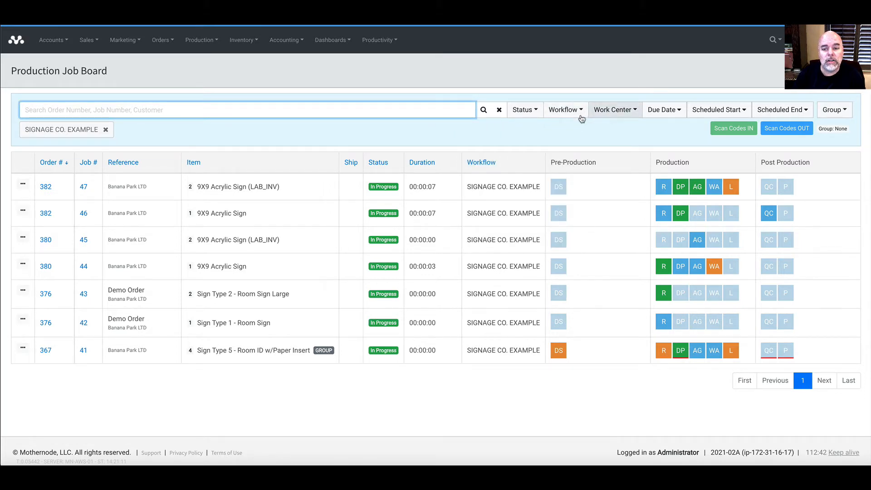
pyautogui.click(500, 110)
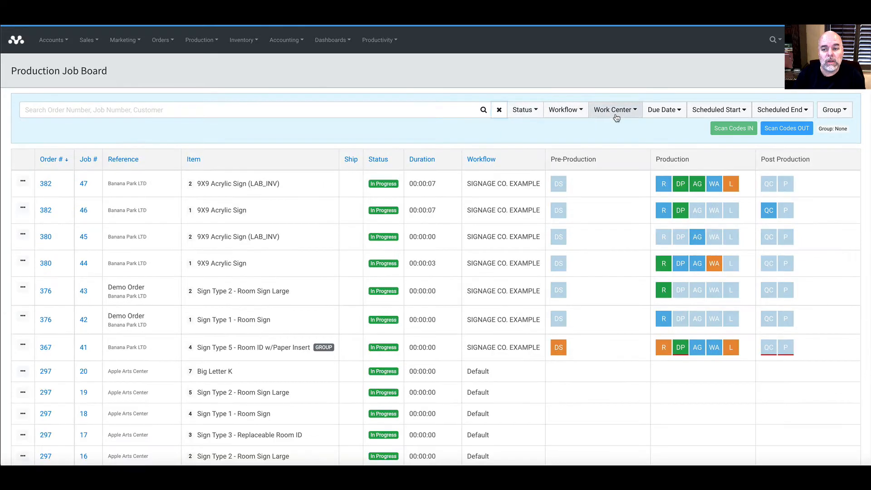
# - Filter the jobs by the DESIGN SERVICES work center
pyautogui.click(613, 113)
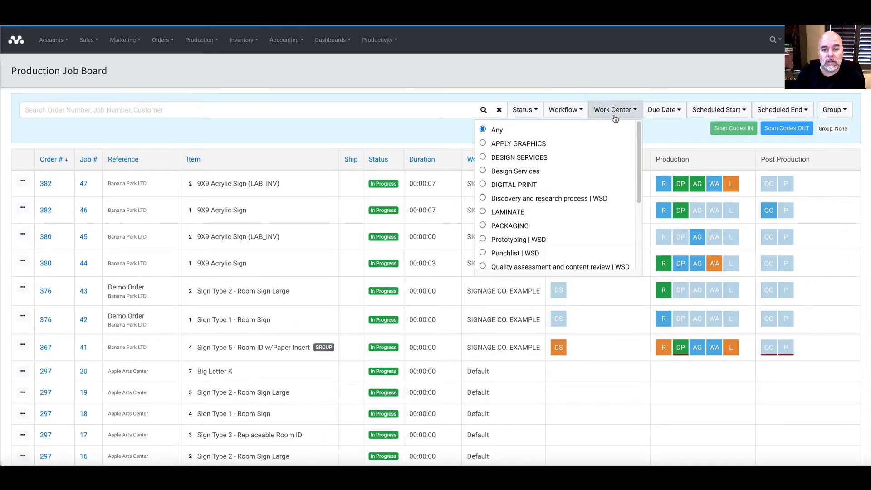
pyautogui.click(510, 159)
pyautogui.click(452, 140)
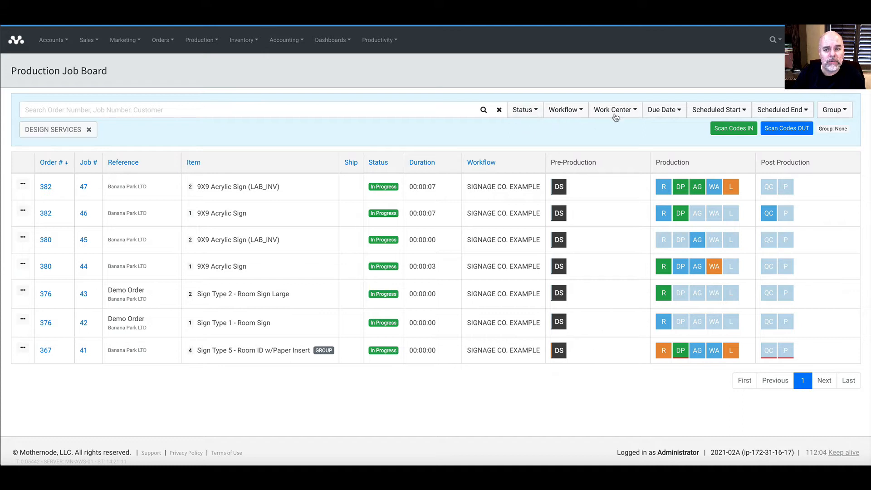
# - Search the filtered jobs by the first listed job's order number, and remove the DESIGN SERVICES filter
pyautogui.click(436, 109)
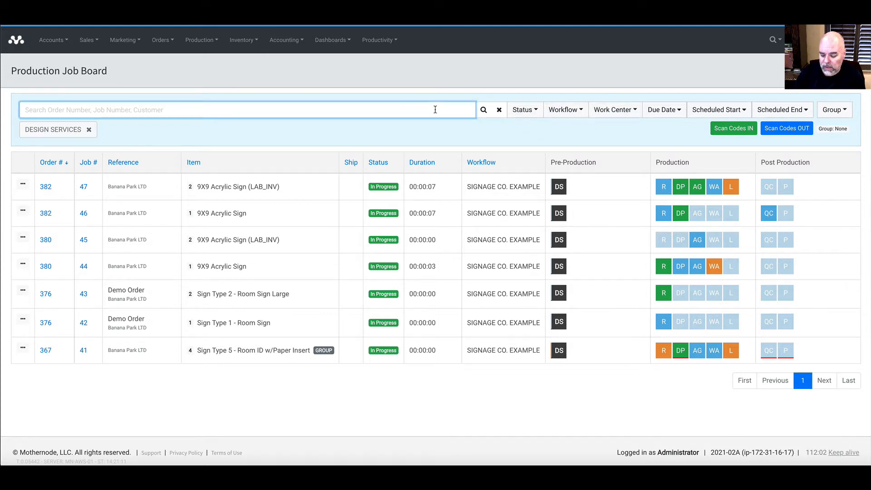
pyautogui.write('382')
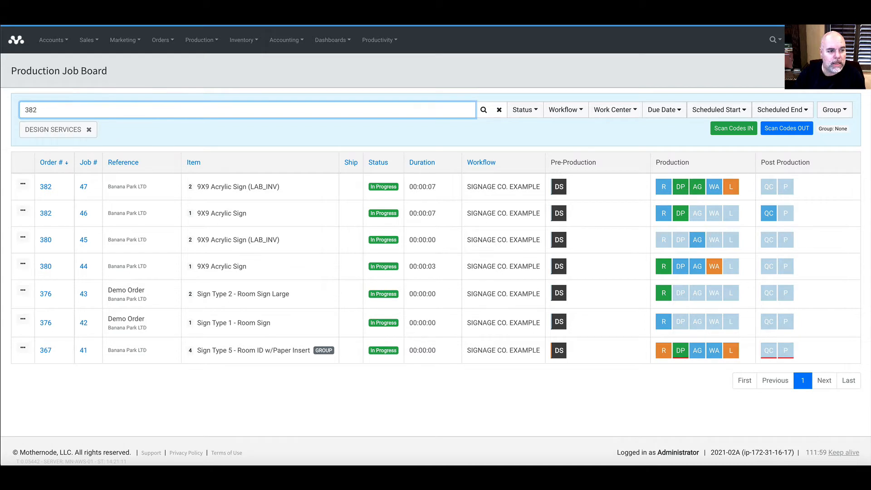
pyautogui.press('Return')
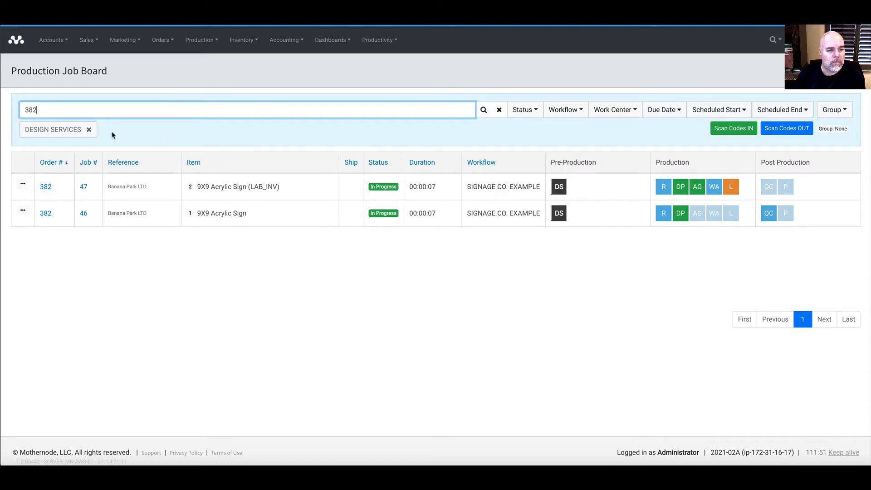
pyautogui.click(90, 130)
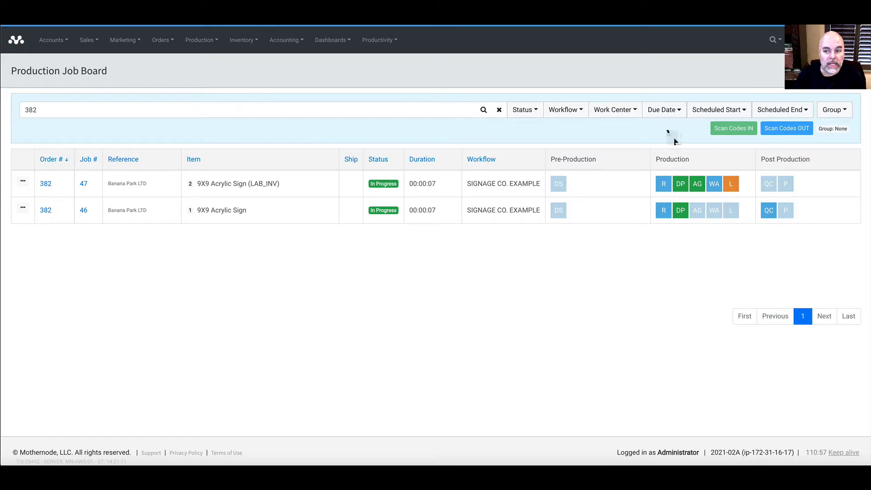
# - Examine the date range options of the Due Date, Scheduled Start and Scheduled End filters without applying any
pyautogui.click(674, 116)
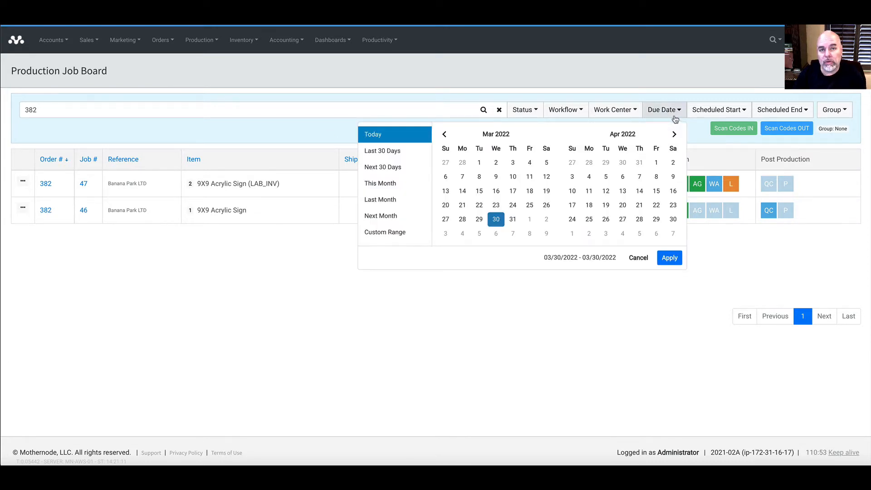
pyautogui.click(634, 78)
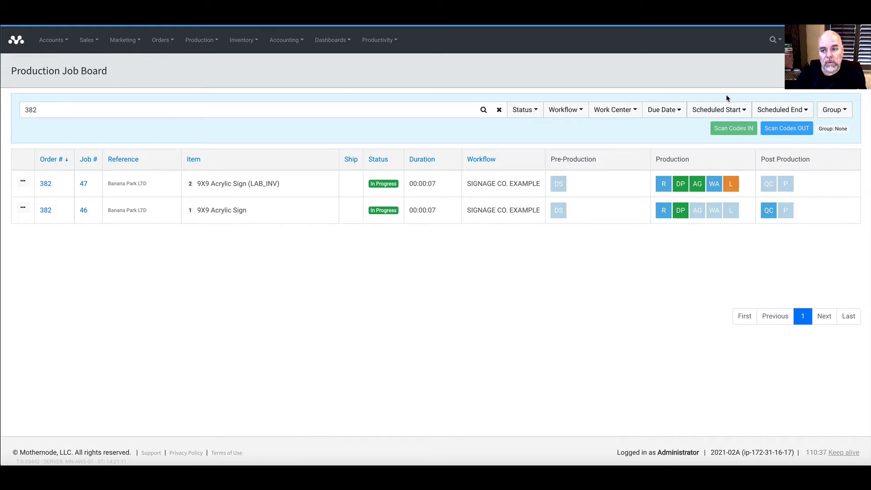
pyautogui.click(728, 112)
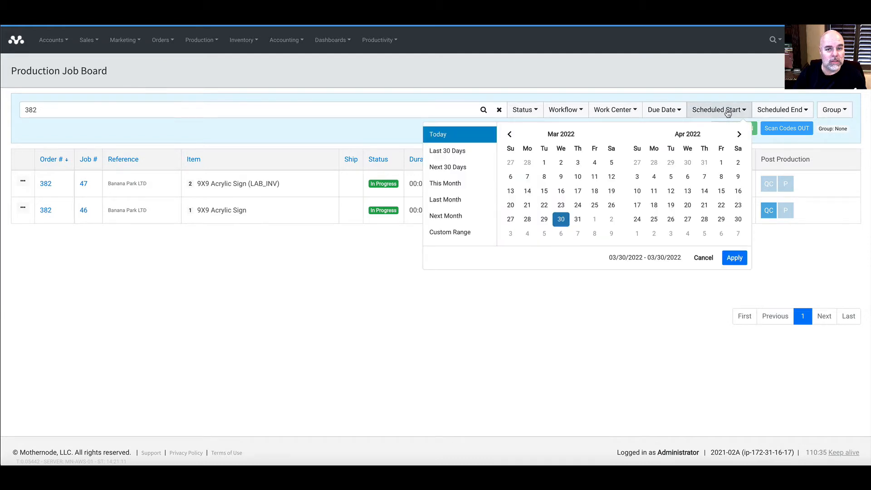
pyautogui.click(781, 111)
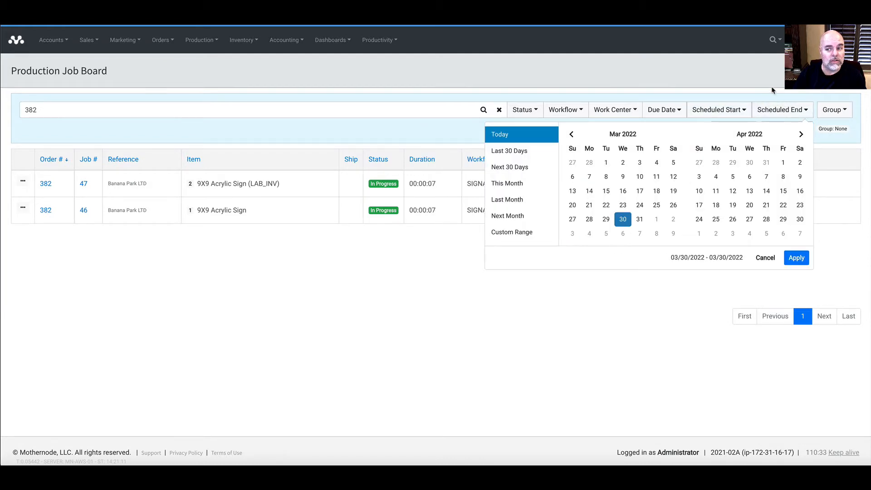
pyautogui.click(773, 91)
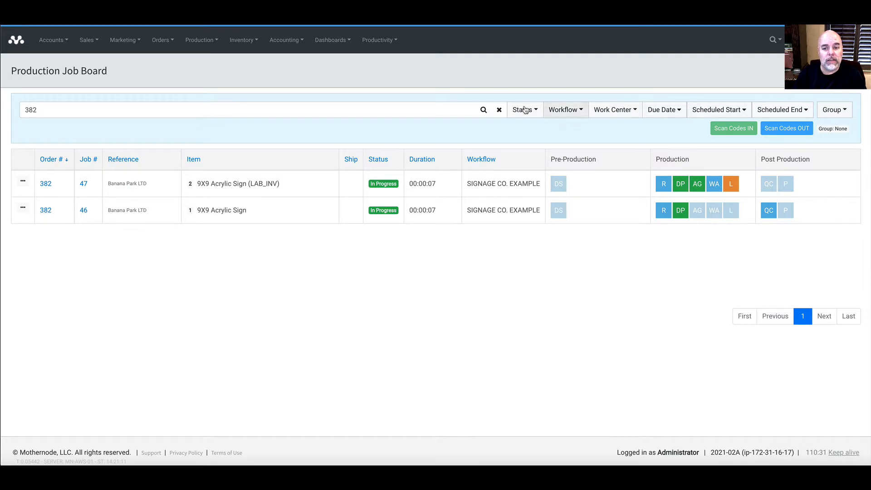
# - Clear the order number search and group the job list by Customer
pyautogui.click(499, 110)
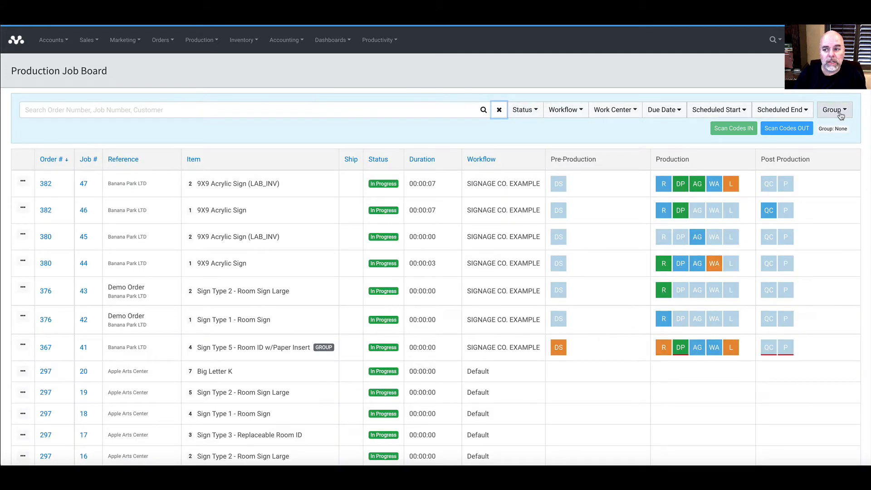
pyautogui.click(841, 116)
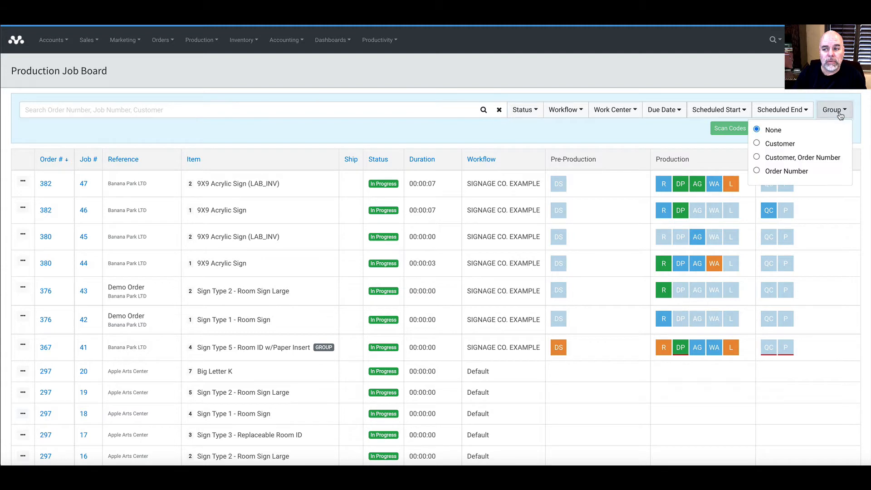
pyautogui.click(785, 144)
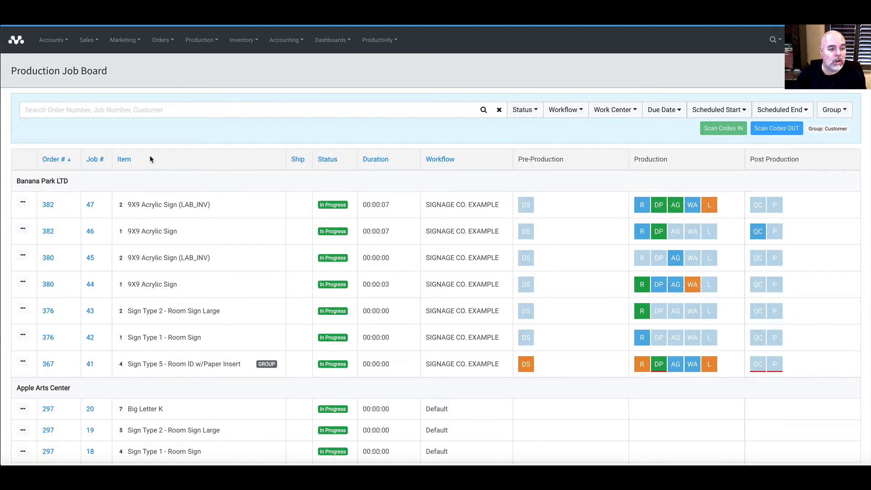
# - Review the customer-grouped jobs and regroup the job list by Customer, Order Number
pyautogui.scroll(-1, 124, 404)
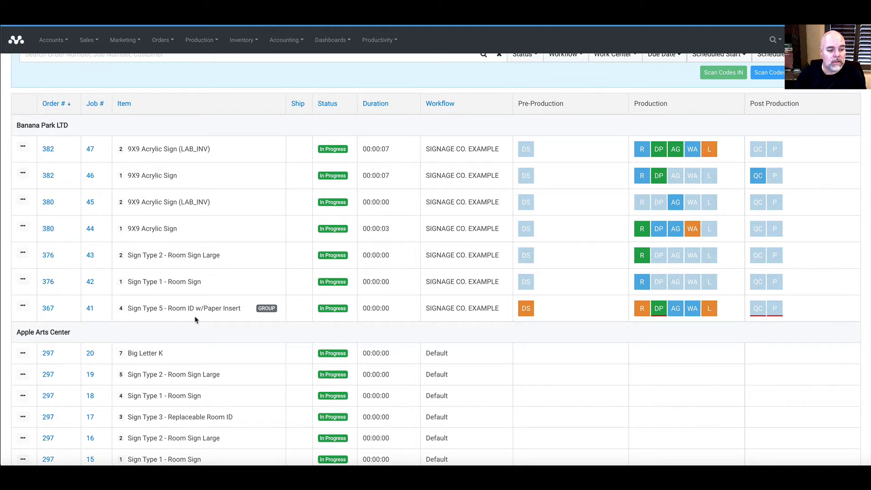
pyautogui.scroll(-2, 195, 319)
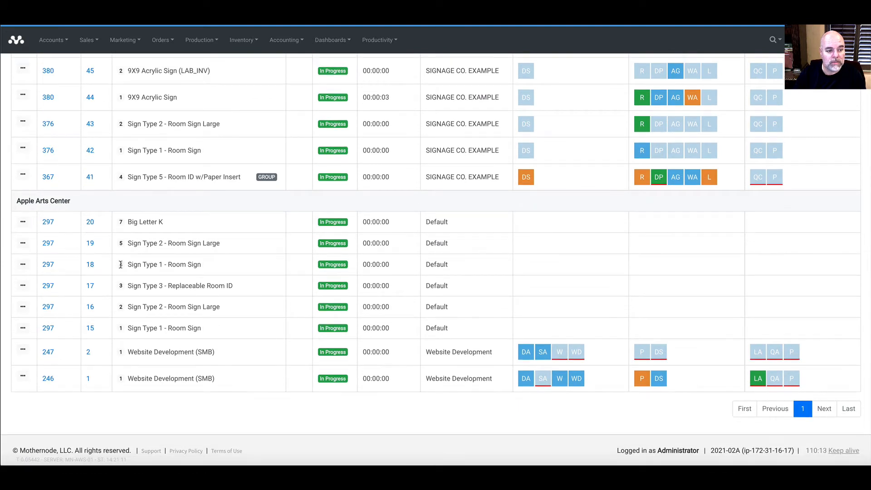
pyautogui.scroll(4, 120, 266)
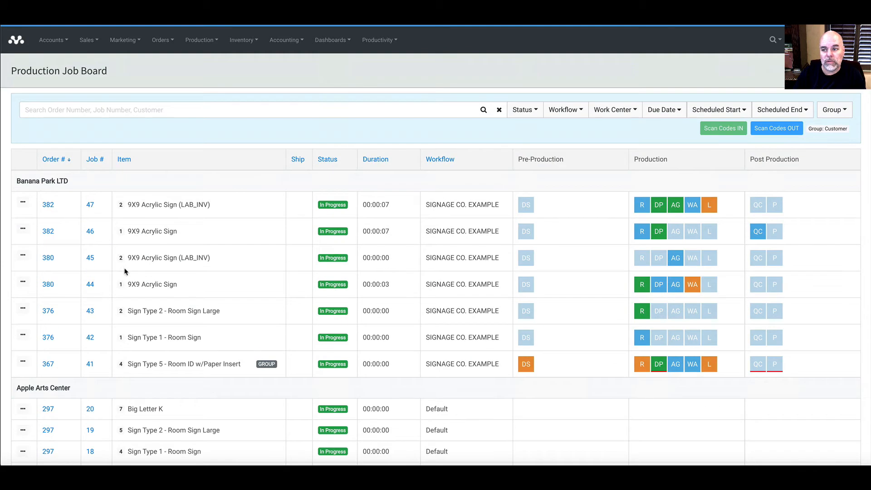
pyautogui.click(826, 112)
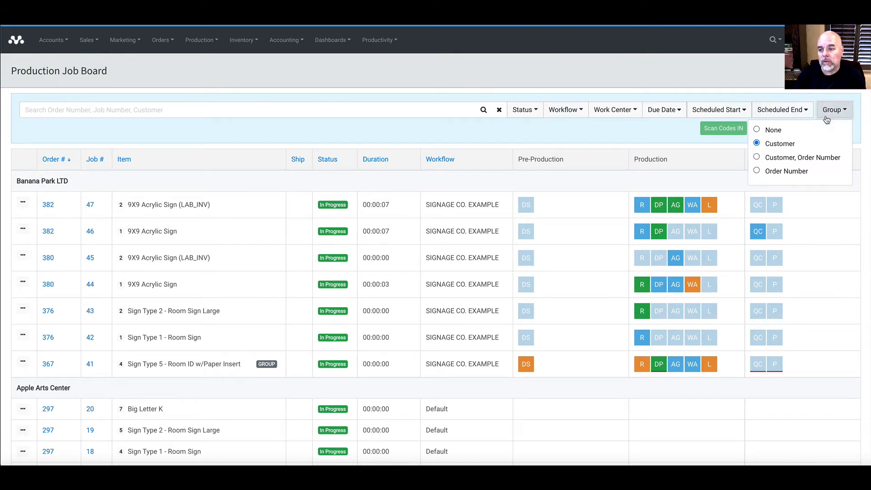
pyautogui.click(770, 158)
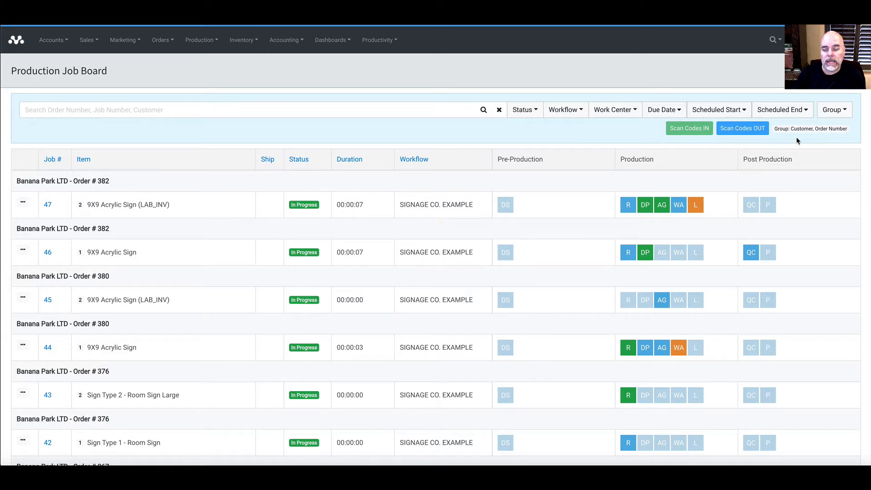
# - Group the job list by Order Number and open the work center update for the first listed order
pyautogui.click(832, 113)
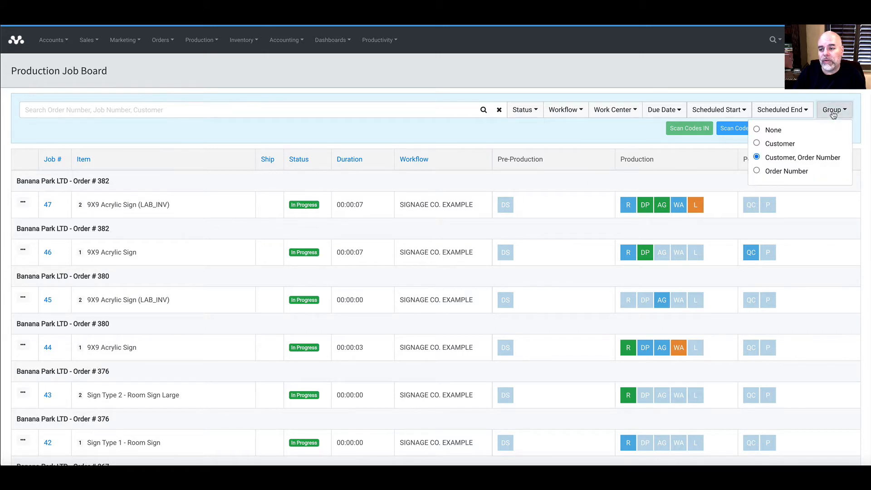
pyautogui.click(787, 171)
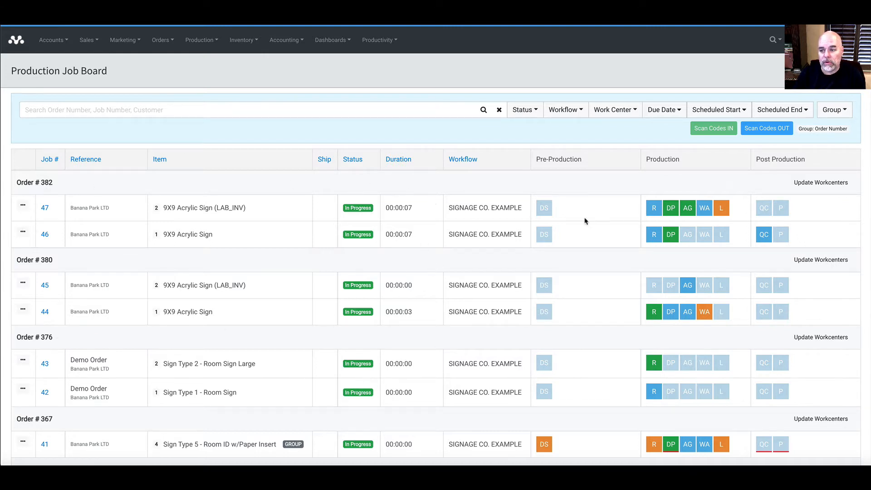
pyautogui.click(808, 183)
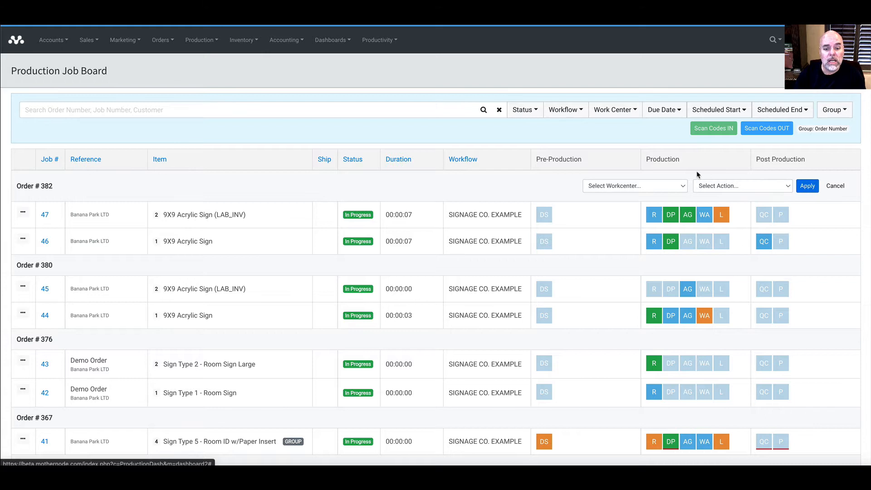
pyautogui.click(666, 187)
pyautogui.click(540, 184)
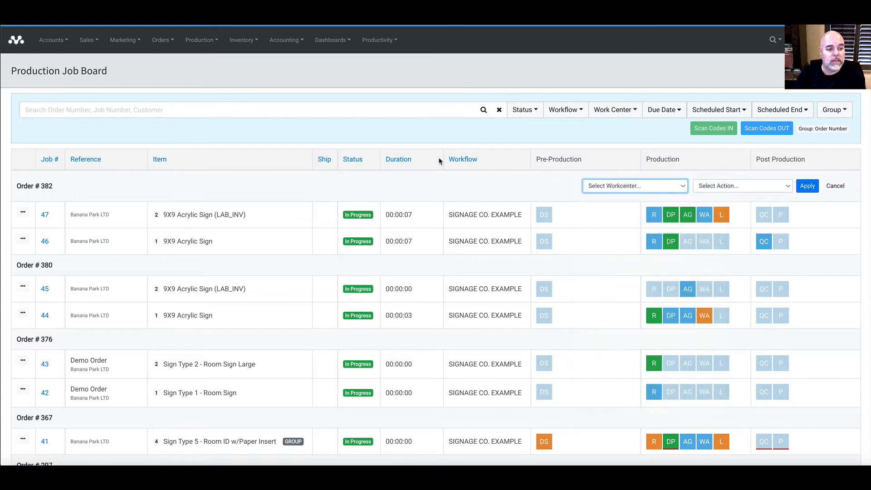
# - Search the job board by the first listed order's number
pyautogui.click(447, 110)
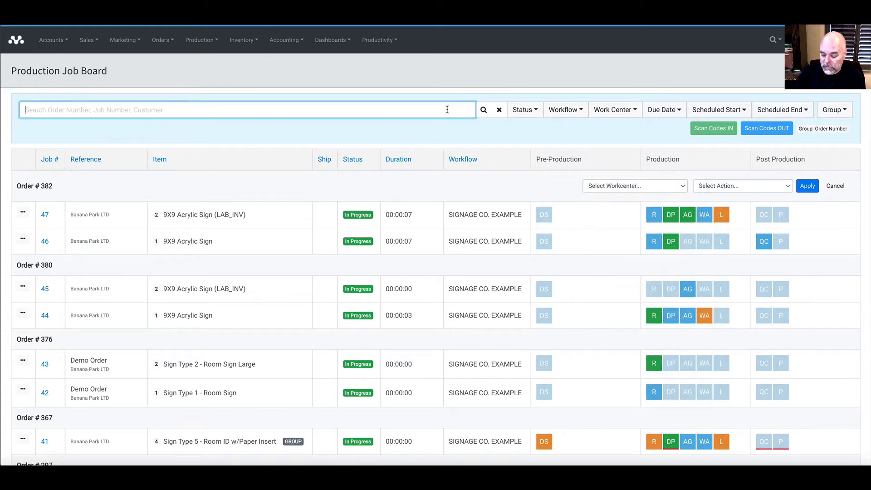
pyautogui.write('382')
pyautogui.press('Return')
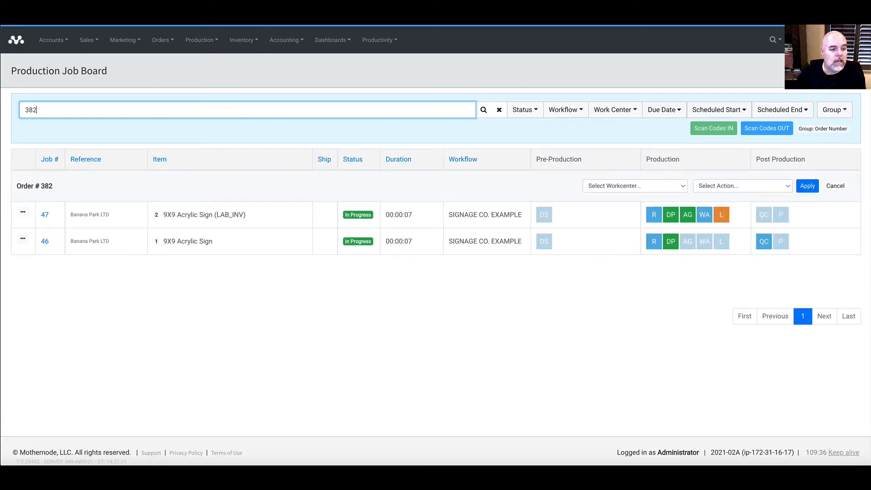
# - Apply the Complete action to the DESIGN SERVICES work center for all jobs of the searched order
pyautogui.click(630, 186)
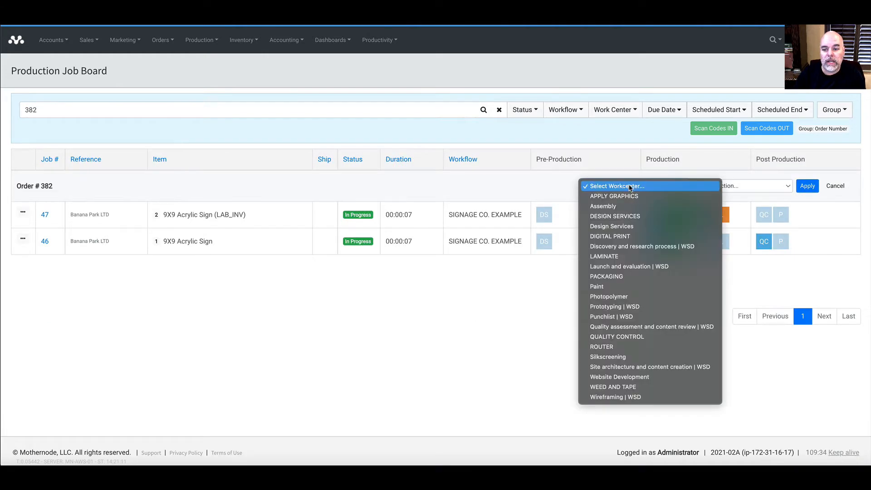
pyautogui.click(625, 216)
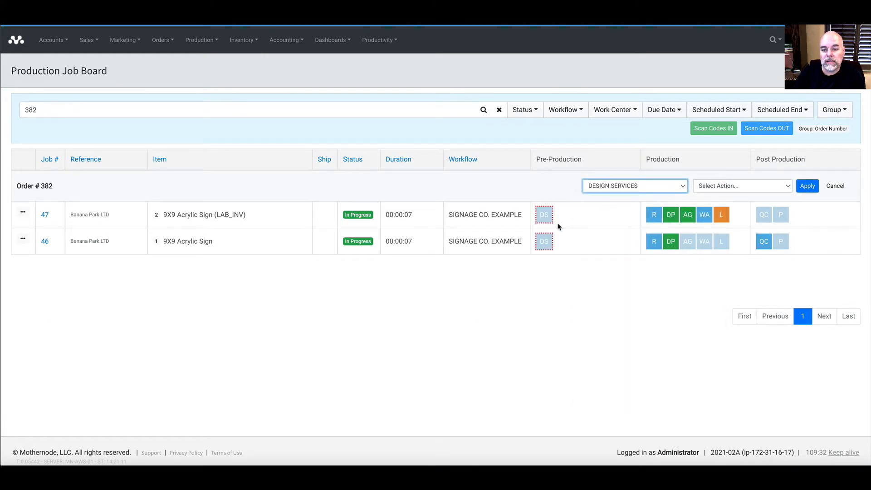
pyautogui.click(714, 188)
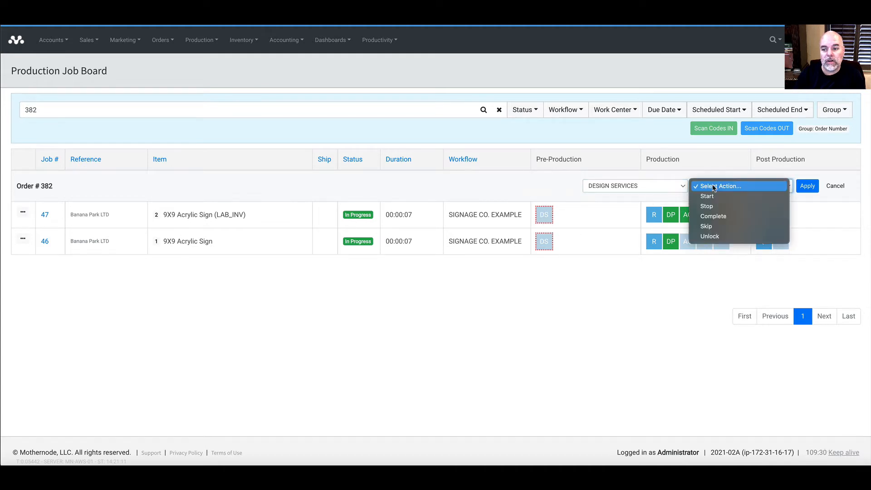
pyautogui.click(713, 215)
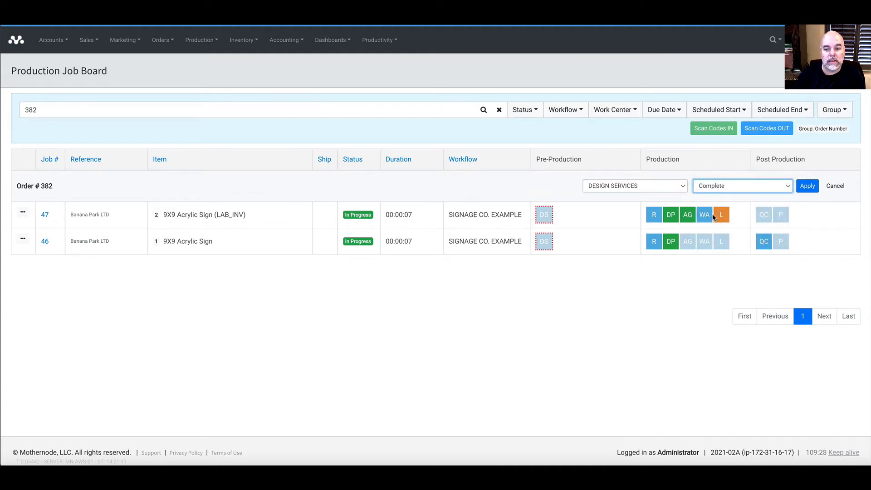
pyautogui.click(808, 186)
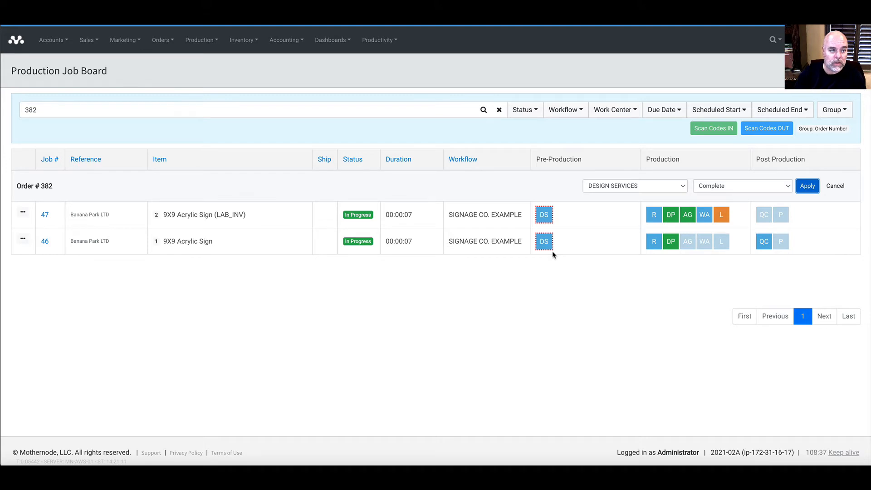
# - Create a new order for the customer Adams Laboratories from its customer profile
pyautogui.click(175, 40)
pyautogui.click(172, 84)
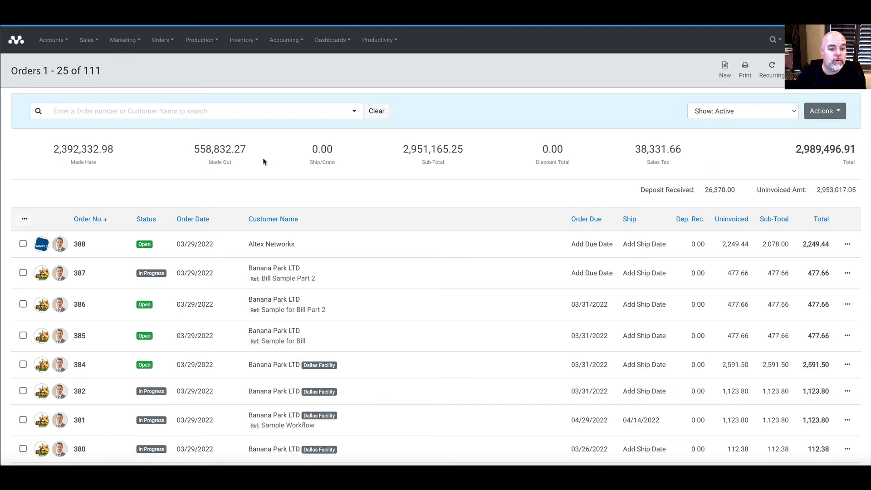
pyautogui.click(62, 46)
pyautogui.click(76, 84)
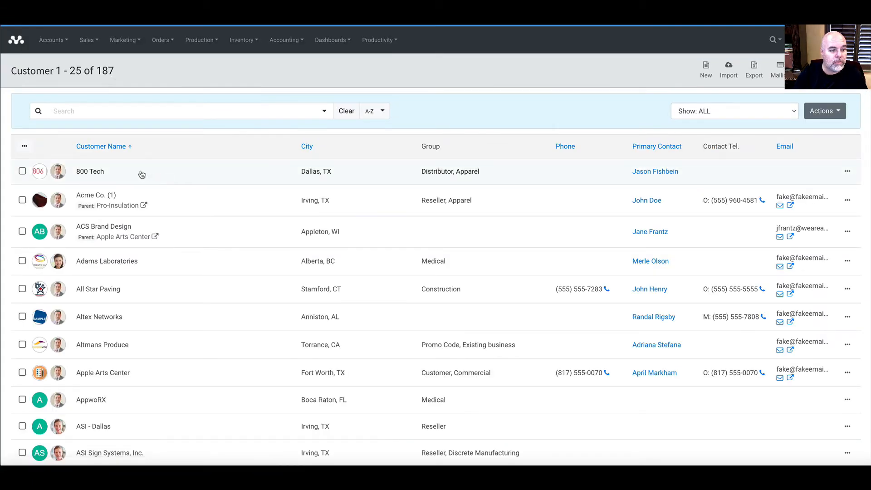
pyautogui.click(96, 265)
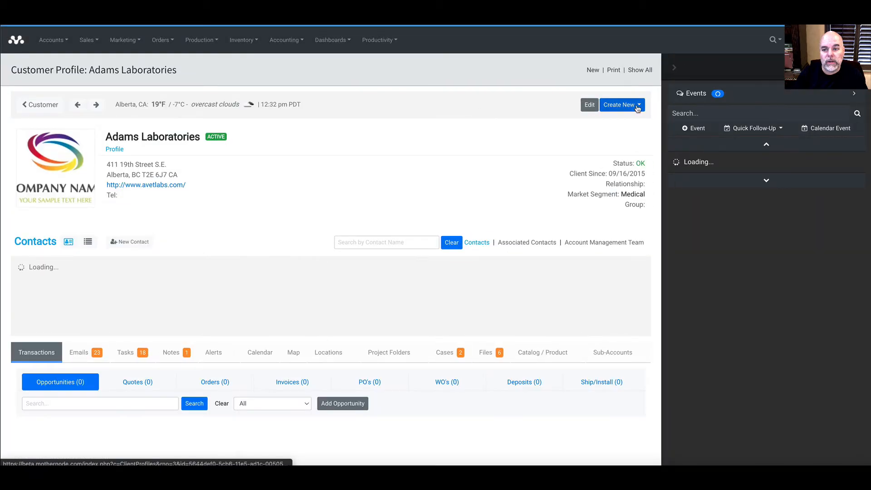
pyautogui.click(635, 107)
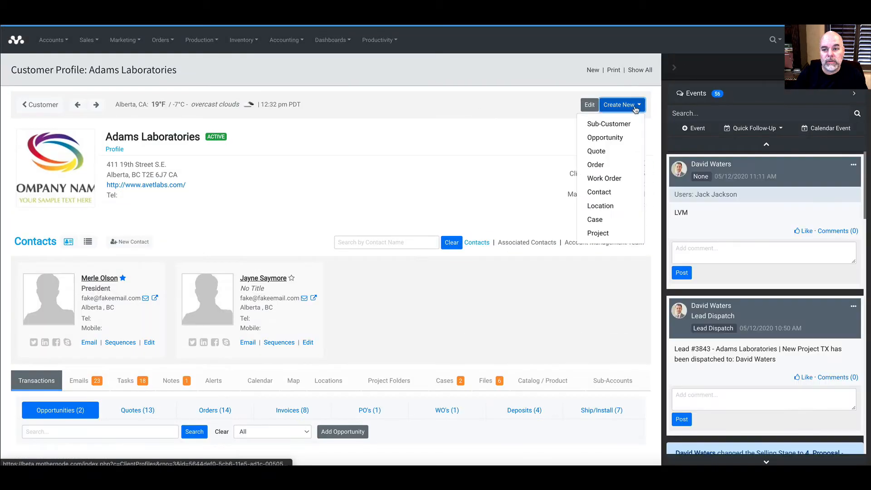
pyautogui.click(596, 165)
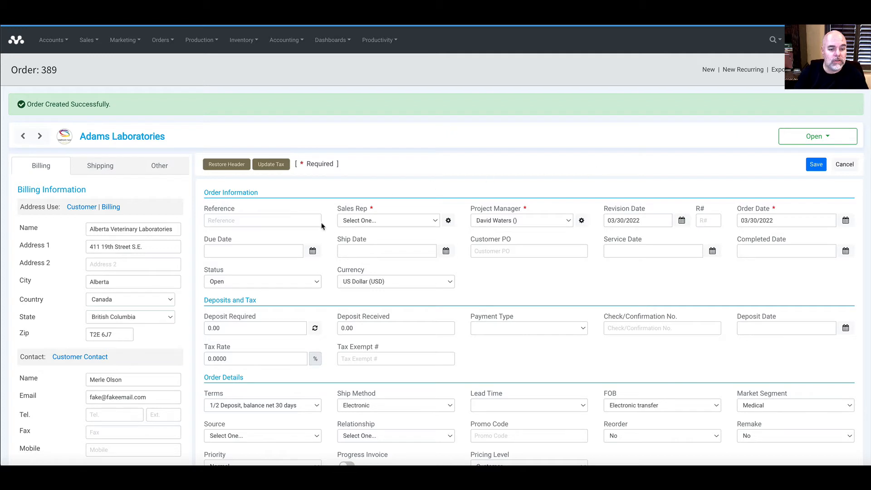
# - Set the order's reference to JOB BOARD EX, assign the account manager as sales rep, and save the header
pyautogui.click(307, 223)
pyautogui.write('JOB')
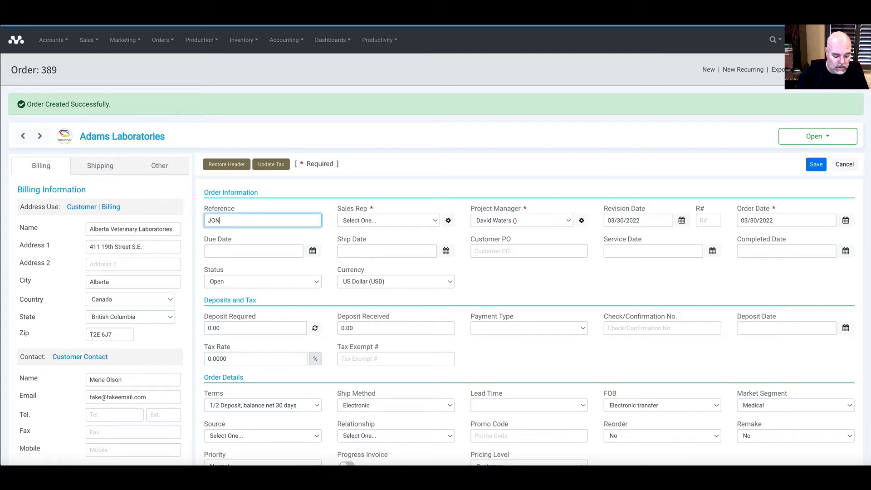
pyautogui.press('BackSpace')
pyautogui.write('B BOARD EX')
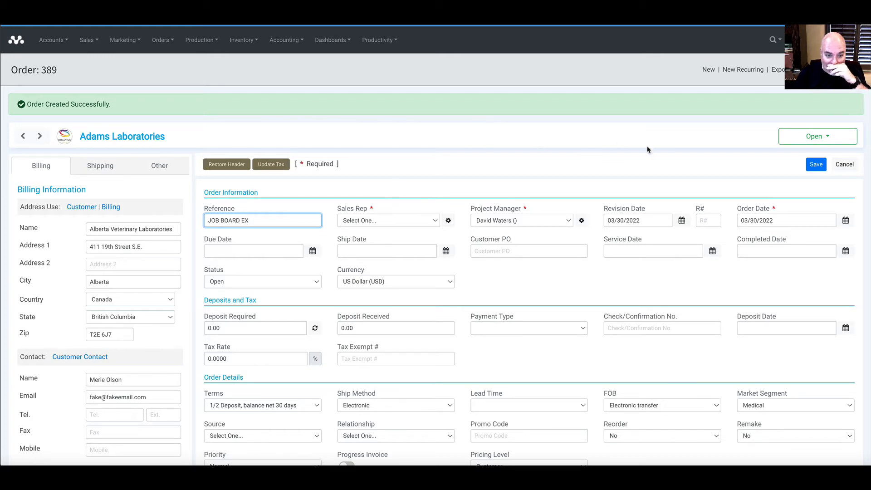
pyautogui.click(810, 164)
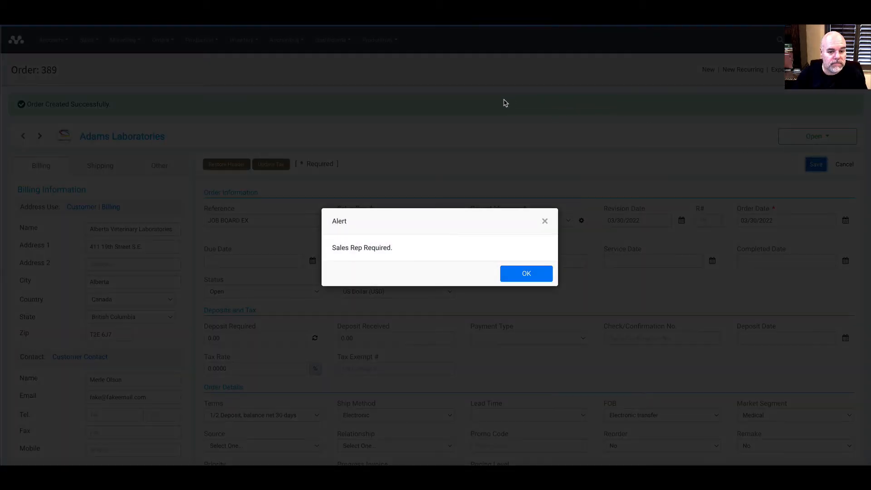
pyautogui.click(541, 275)
pyautogui.click(433, 220)
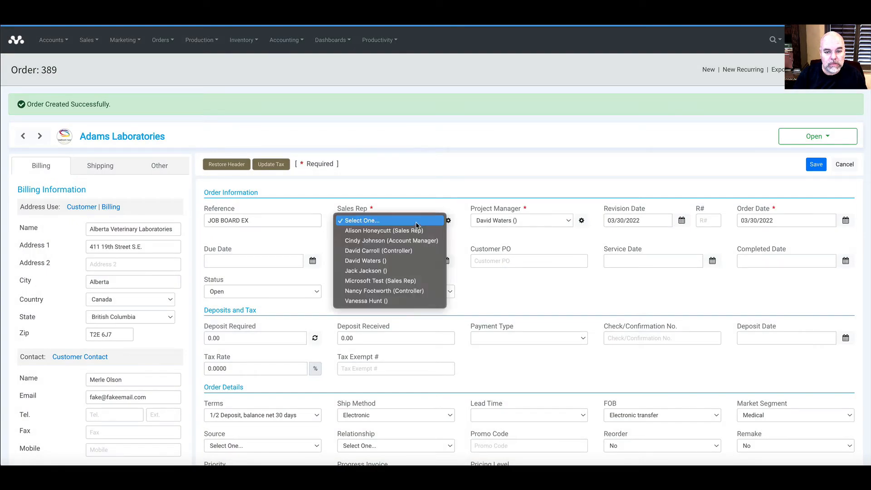
pyautogui.click(391, 241)
pyautogui.click(817, 165)
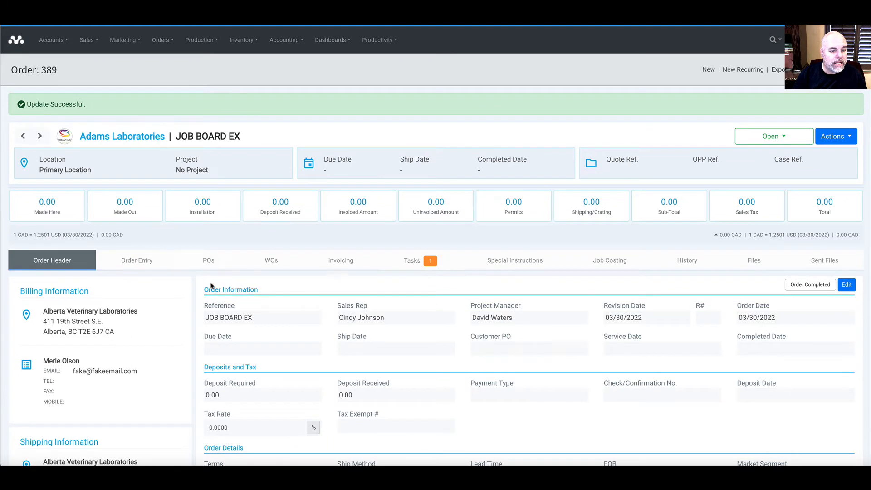
# - Set the order's due date to 04/07/2022 and save the header
pyautogui.click(847, 284)
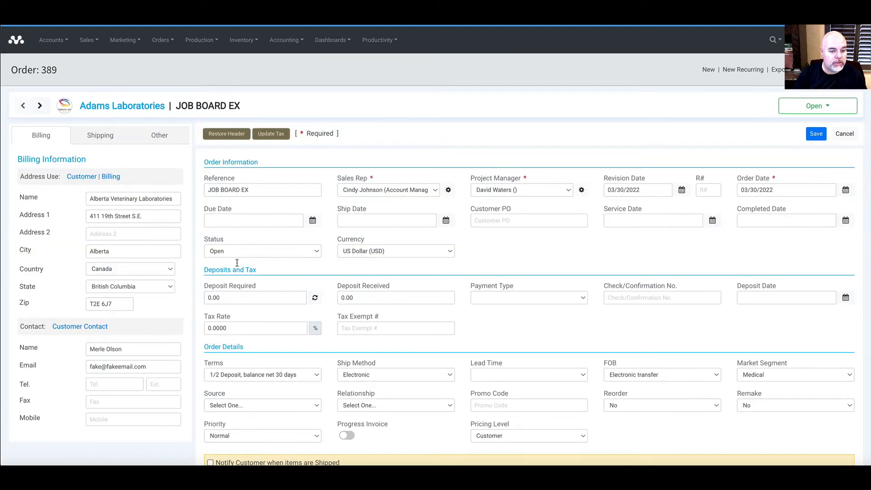
pyautogui.click(238, 221)
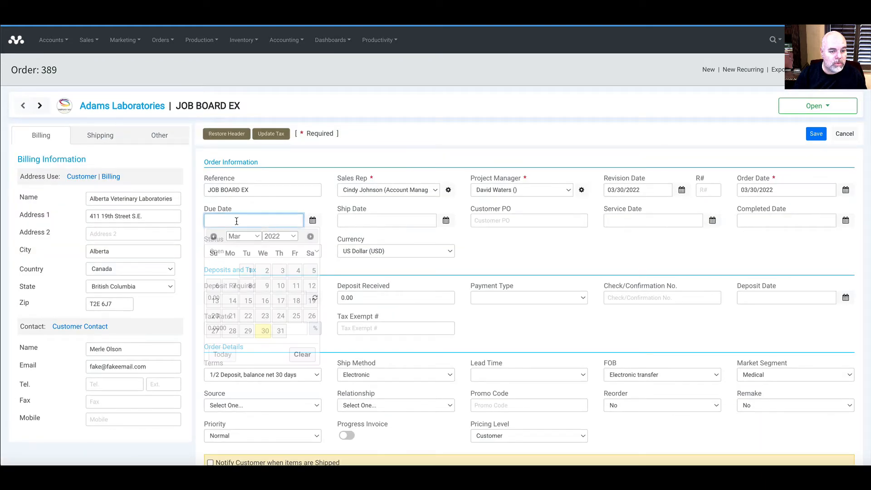
pyautogui.click(311, 237)
pyautogui.click(283, 288)
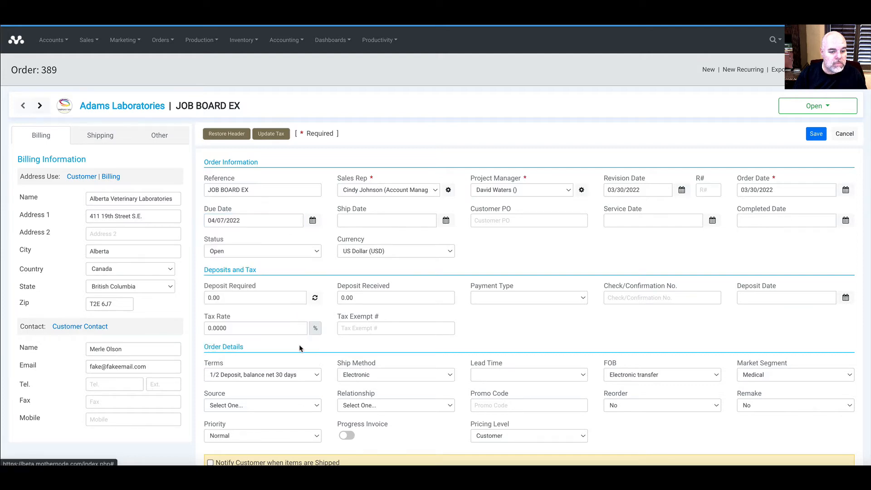
pyautogui.click(816, 134)
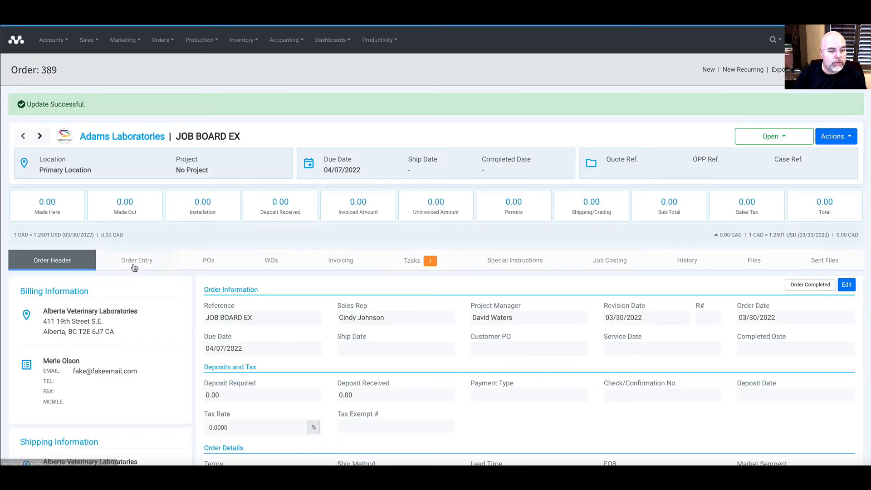
# - Start adding an inventory item in the order's entries and search the inventory for "Sign Ty"
pyautogui.click(125, 261)
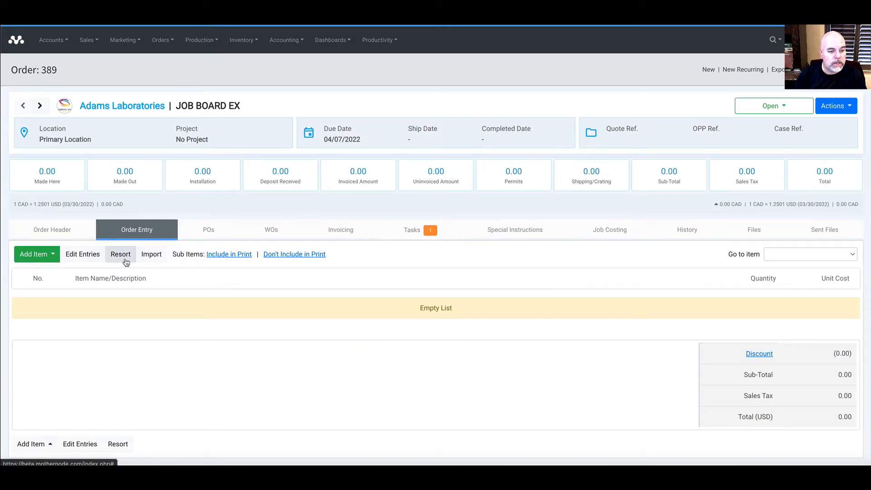
pyautogui.click(51, 261)
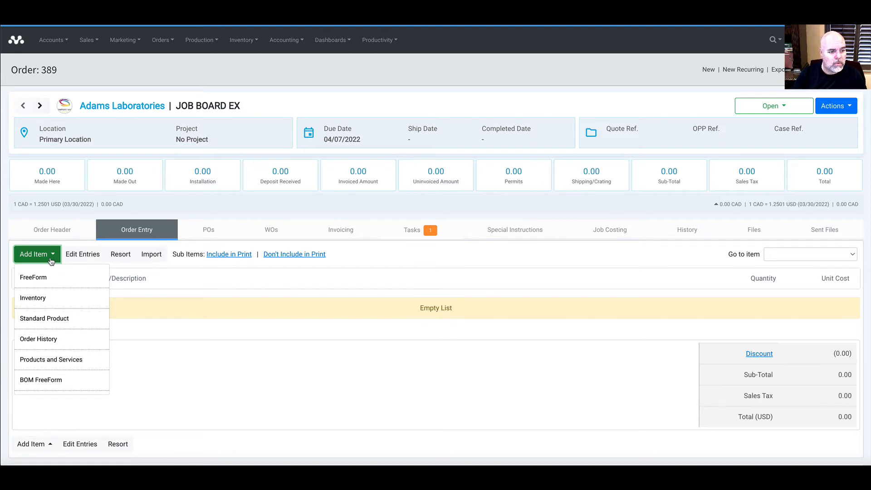
pyautogui.click(39, 298)
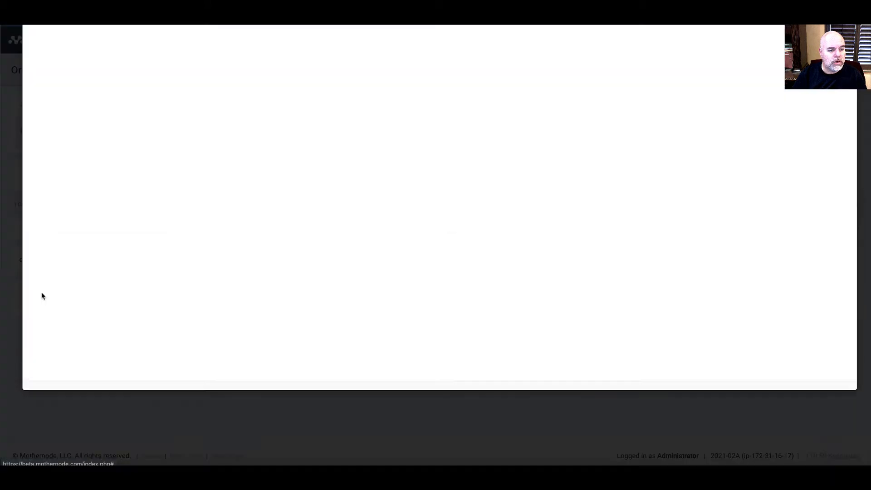
pyautogui.click(135, 91)
pyautogui.write('Sign')
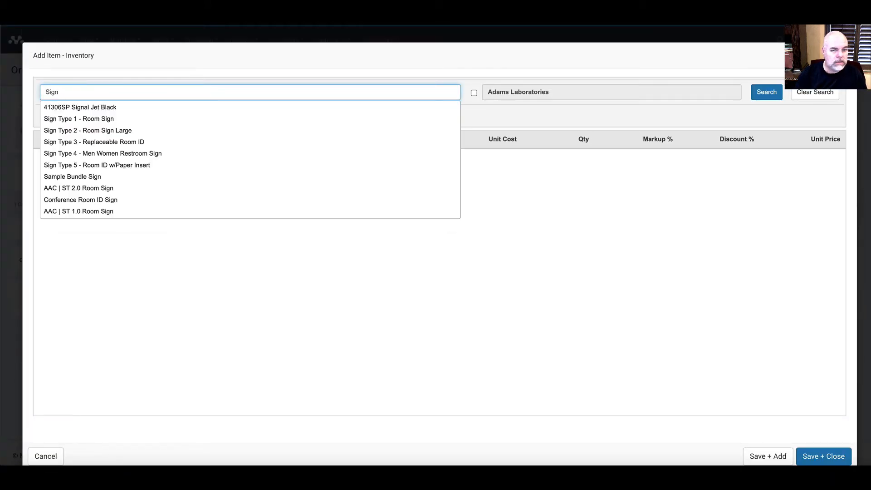
pyautogui.write(' Ty')
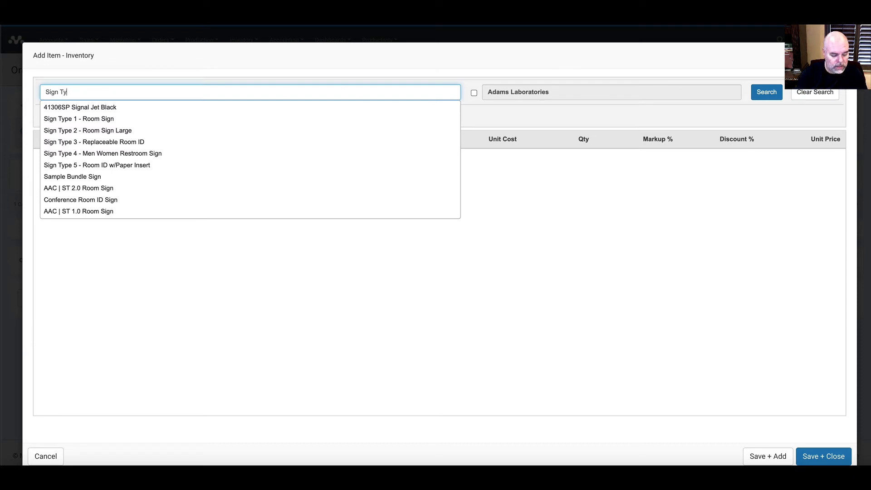
pyautogui.click(757, 92)
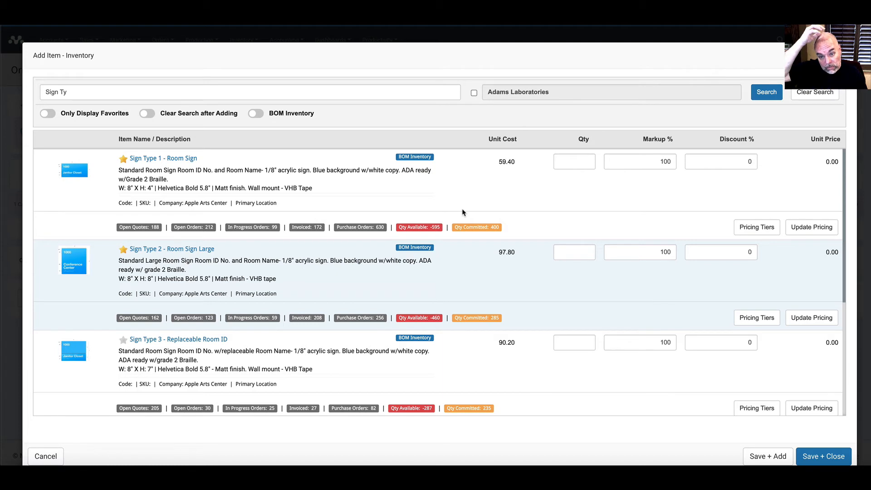
# - Add 10 of Sign Type 1, 10 of Sign Type 2, 5 of Sign Type 3 and 3 of Sign Type 4 to the order and close
pyautogui.click(561, 165)
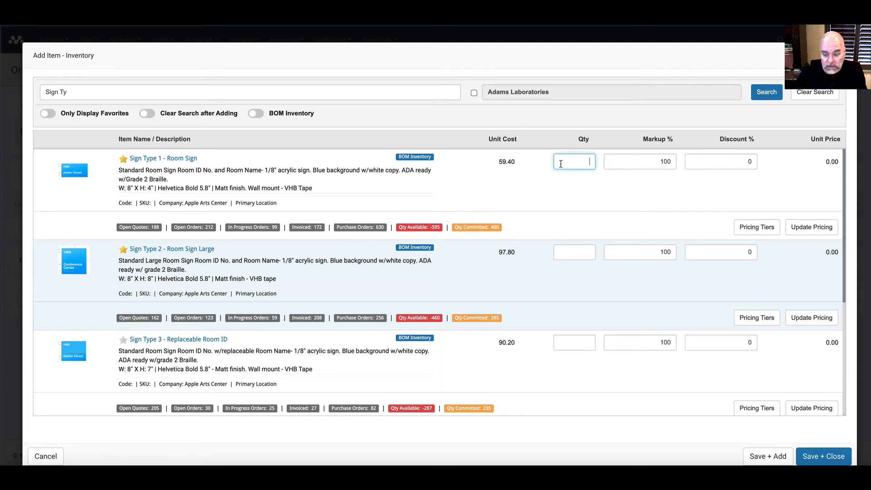
pyautogui.write('10')
pyautogui.click(575, 247)
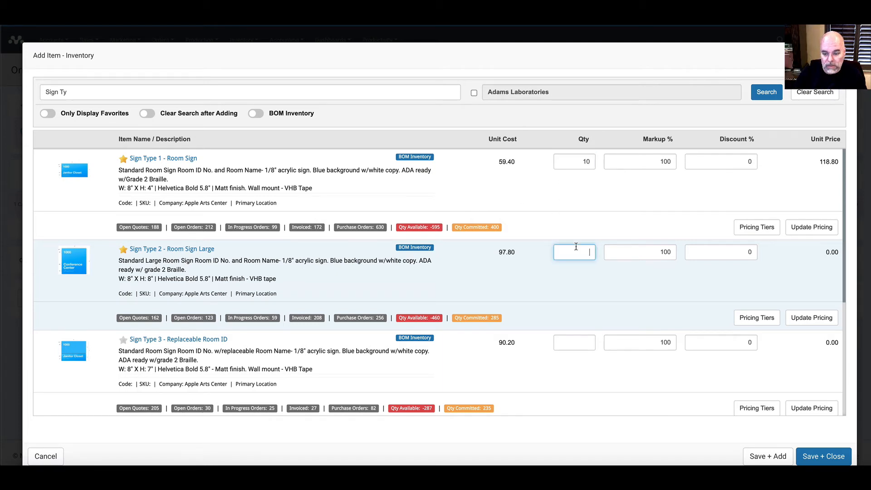
pyautogui.write('10')
pyautogui.click(568, 338)
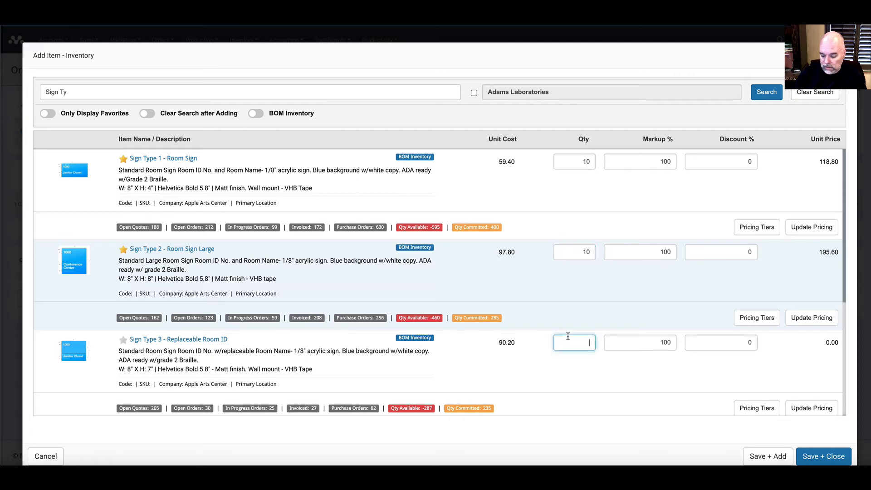
pyautogui.scroll(-3, 575, 359)
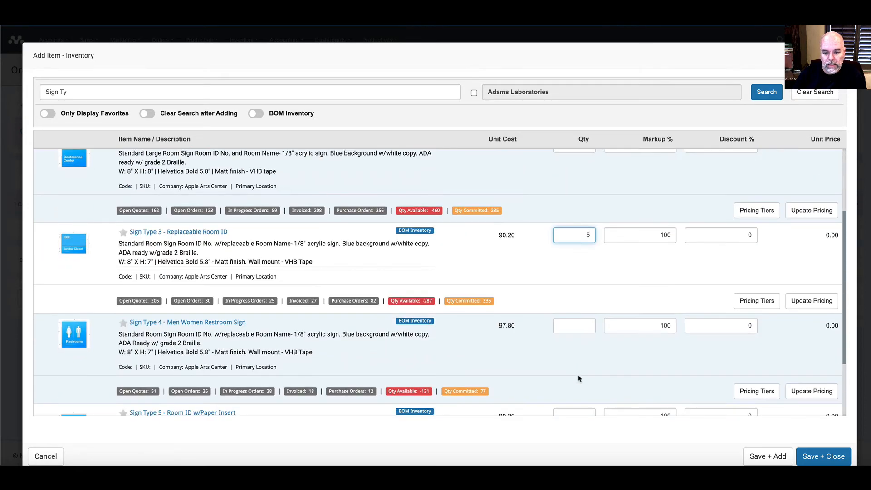
pyautogui.click(575, 326)
pyautogui.write('3')
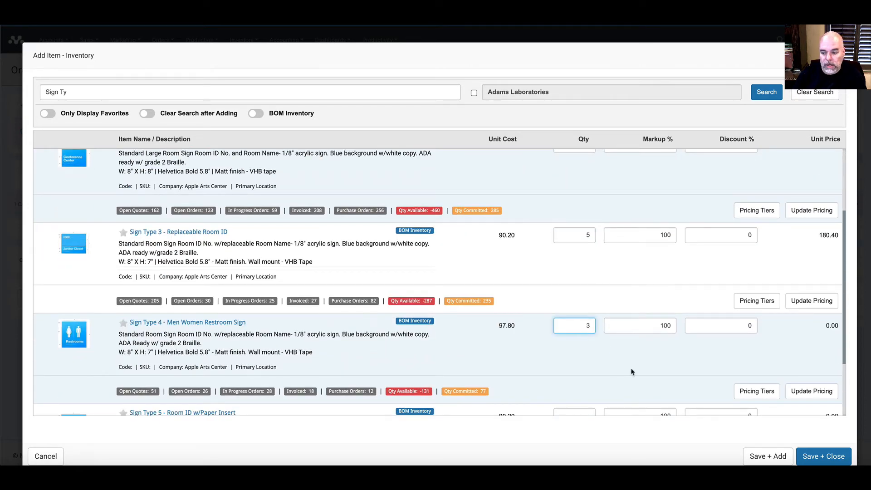
pyautogui.click(829, 460)
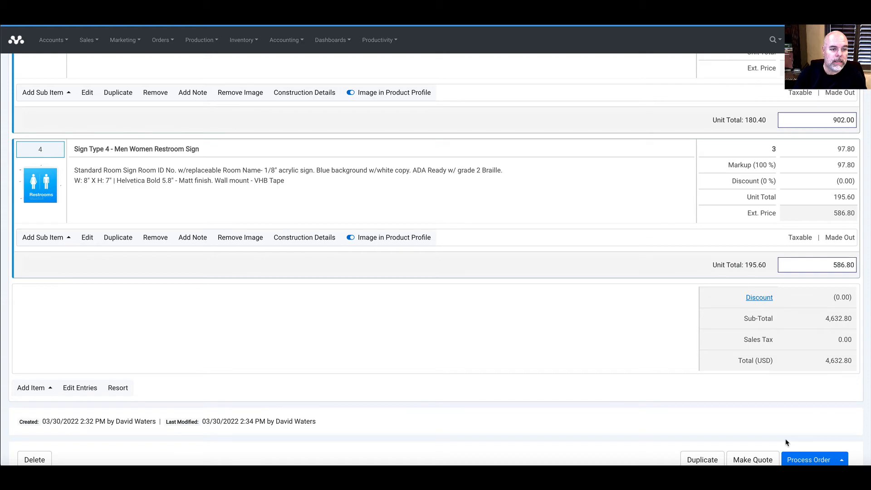
# - Open the Sign Type 1 - Room Sign order item for editing and show its labor setup
pyautogui.scroll(8, 488, 272)
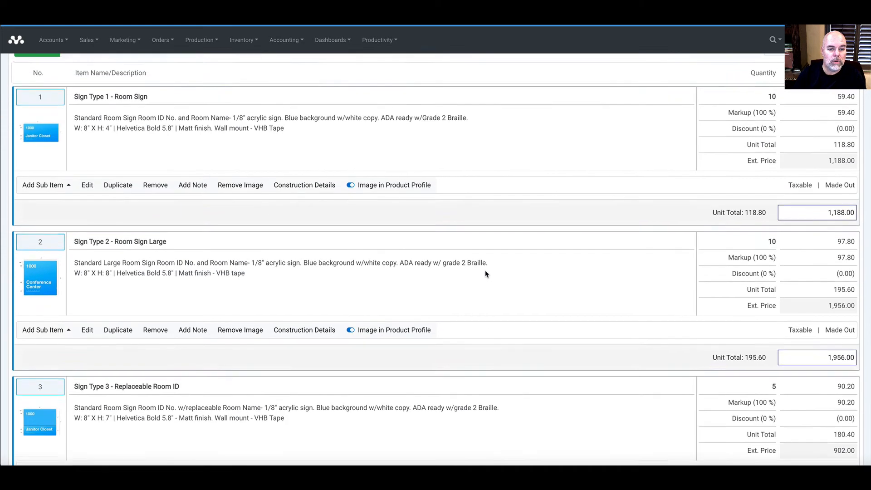
pyautogui.scroll(4, 485, 274)
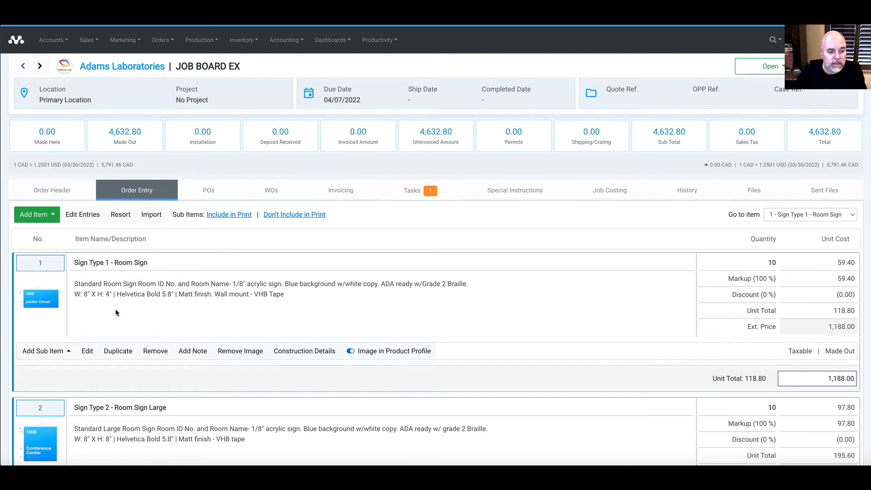
pyautogui.click(86, 351)
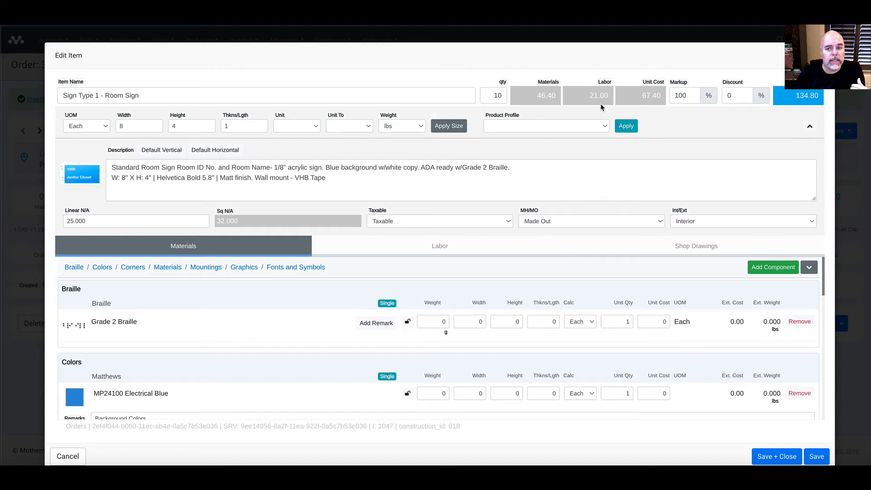
pyautogui.click(441, 249)
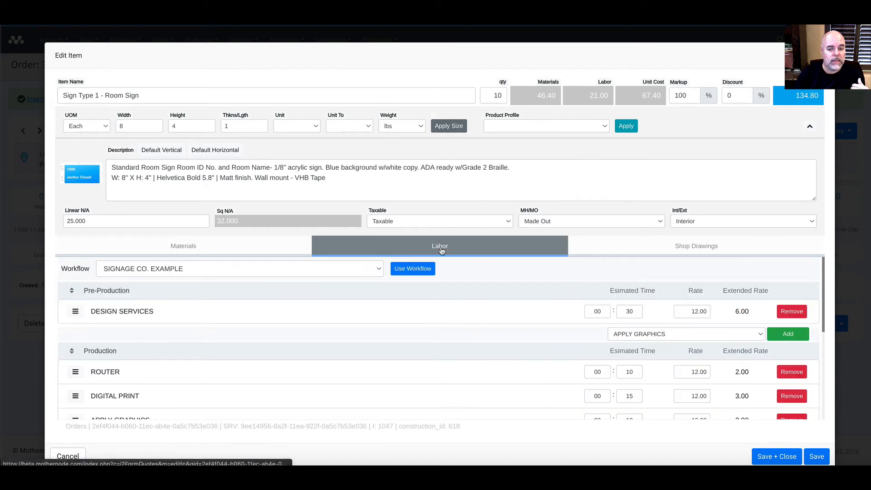
# - Try the EXAMPLE WF workflow on the labor of the Sign Type 1 item
pyautogui.click(215, 270)
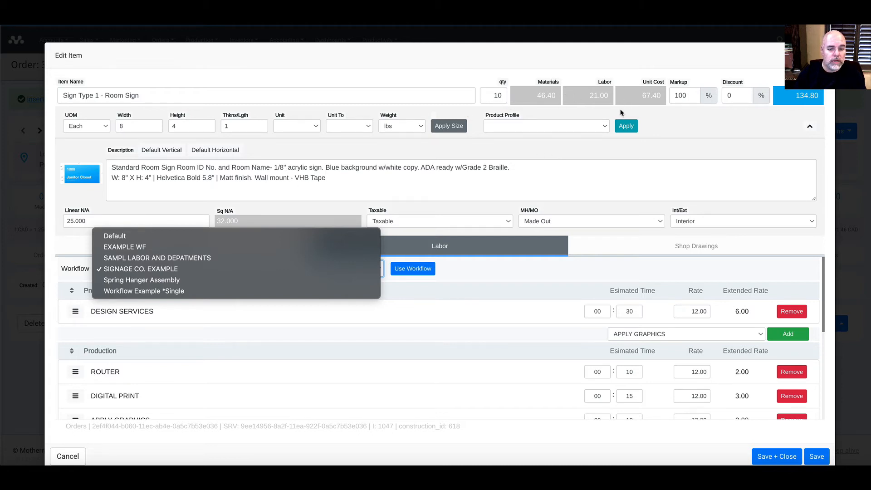
pyautogui.click(149, 248)
pyautogui.click(405, 273)
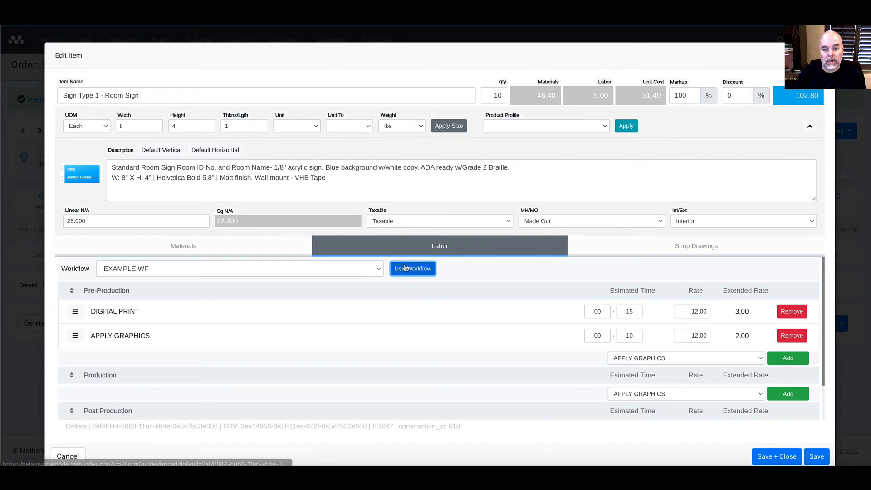
# - Apply the SIGNAGE CO. EXAMPLE workflow to the labor of the Sign Type 1 item
pyautogui.click(377, 269)
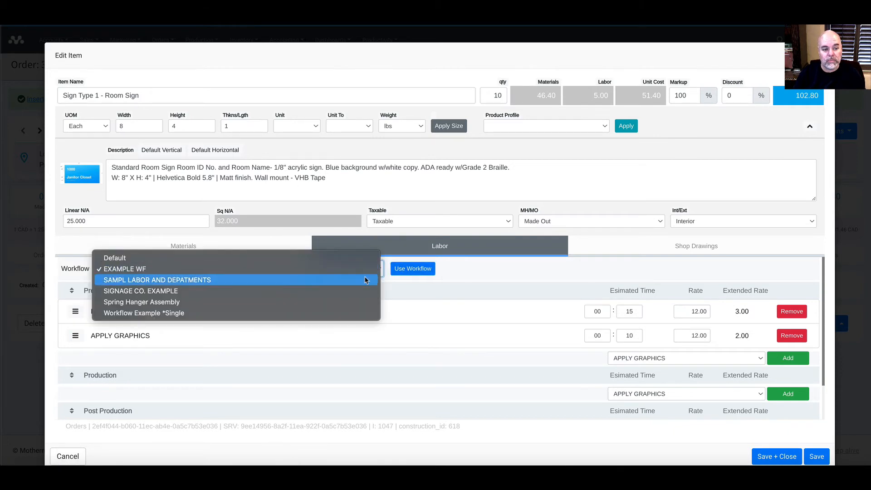
pyautogui.click(365, 280)
pyautogui.click(350, 270)
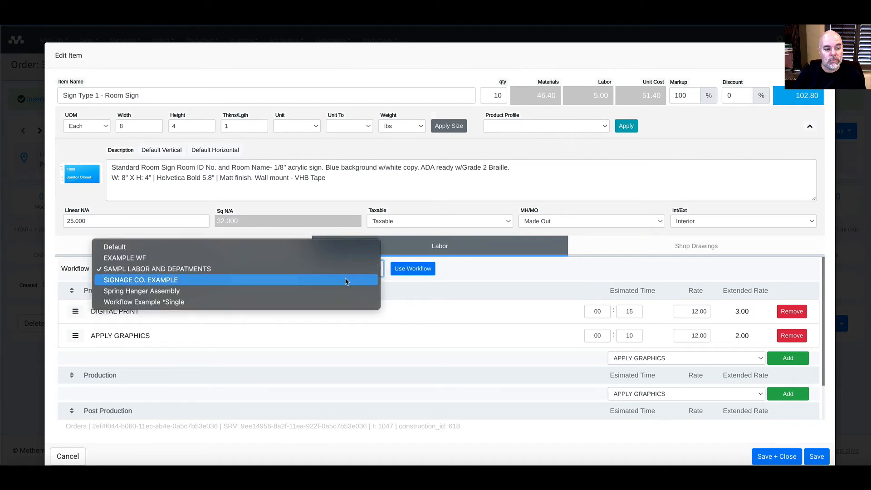
pyautogui.click(347, 280)
pyautogui.click(422, 271)
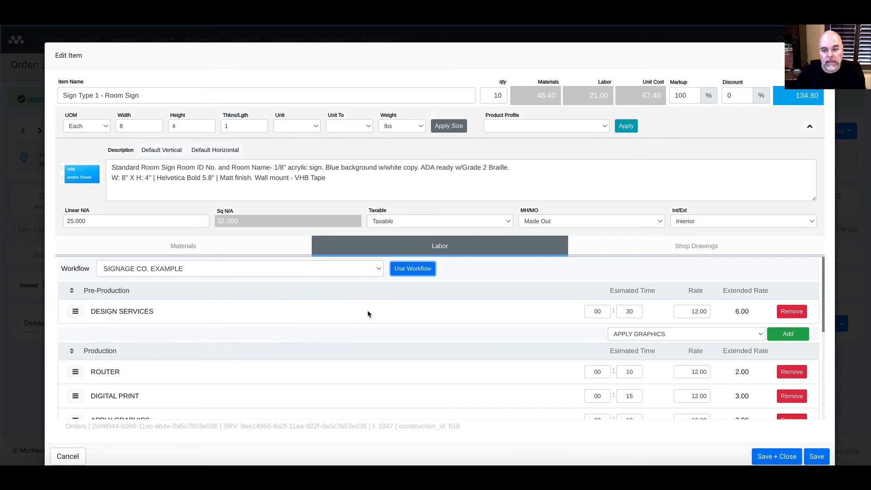
# - Review the Sign Type 1 item's shop drawings and its material components, including colors, mountings and graphics
pyautogui.click(613, 250)
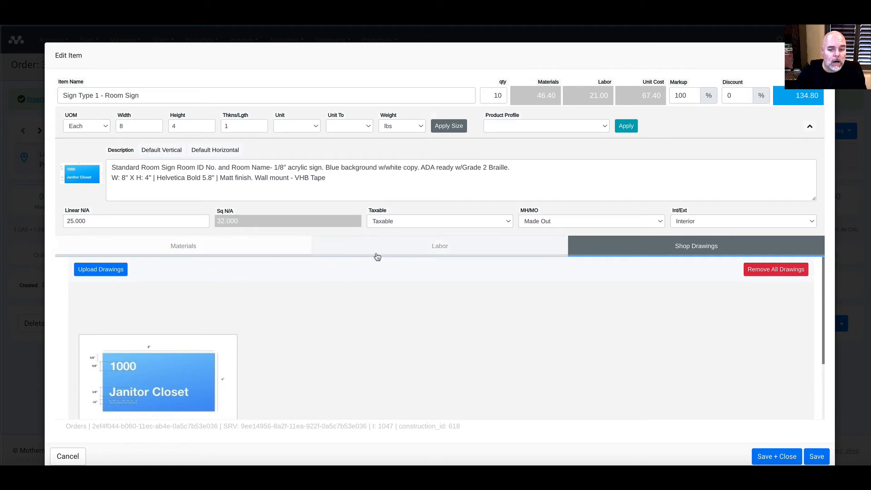
pyautogui.click(230, 245)
pyautogui.scroll(-5, 307, 278)
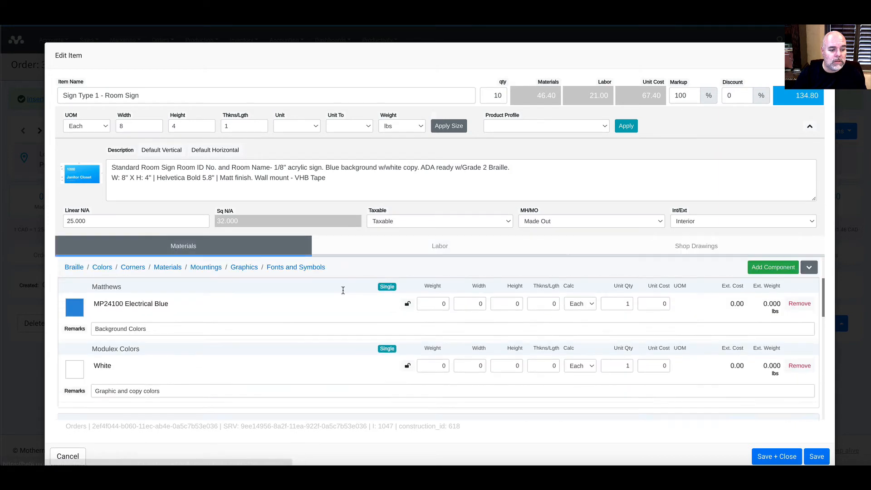
pyautogui.scroll(-4, 340, 293)
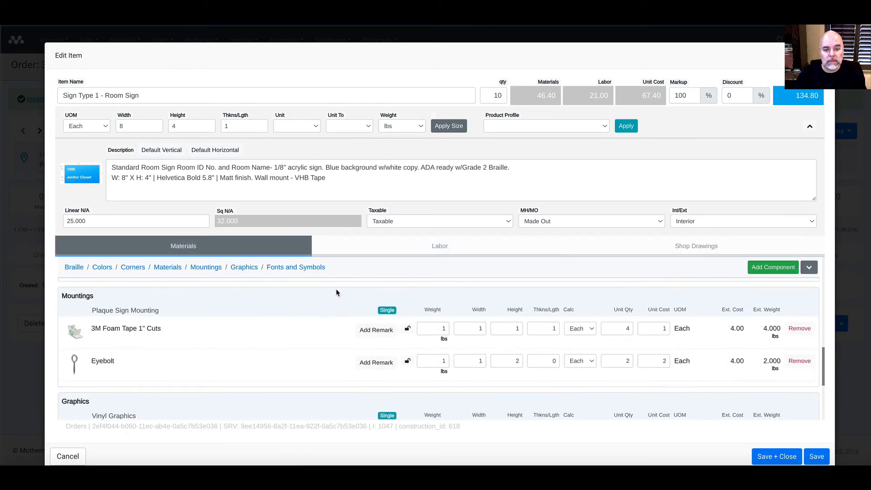
pyautogui.scroll(-2, 337, 293)
pyautogui.scroll(8, 336, 293)
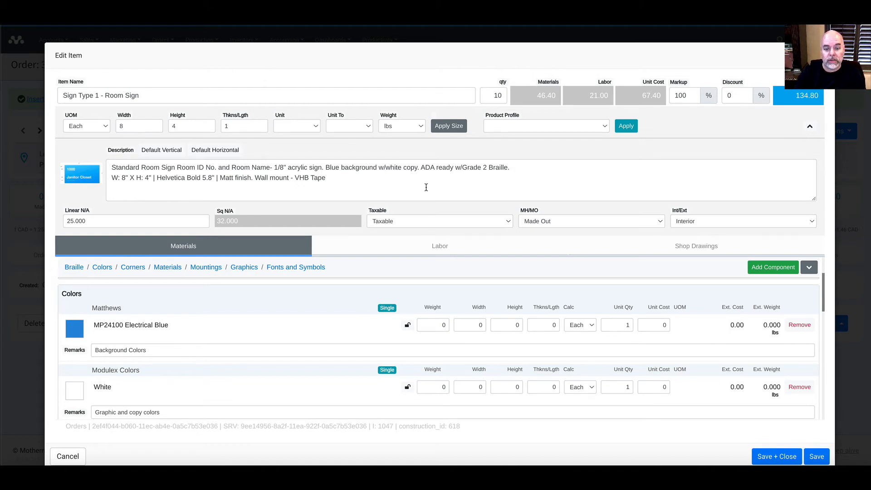
# - Recheck the labor operations of the Sign Type 1 item, and save and close it
pyautogui.click(430, 251)
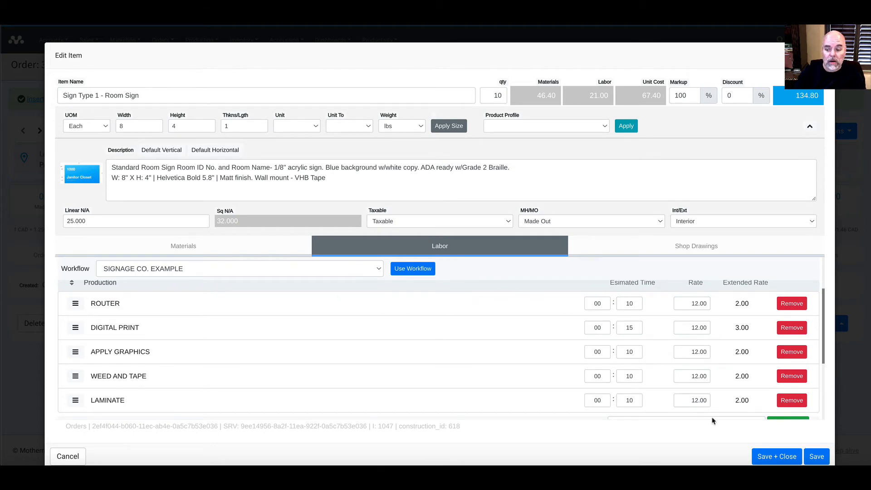
pyautogui.click(816, 456)
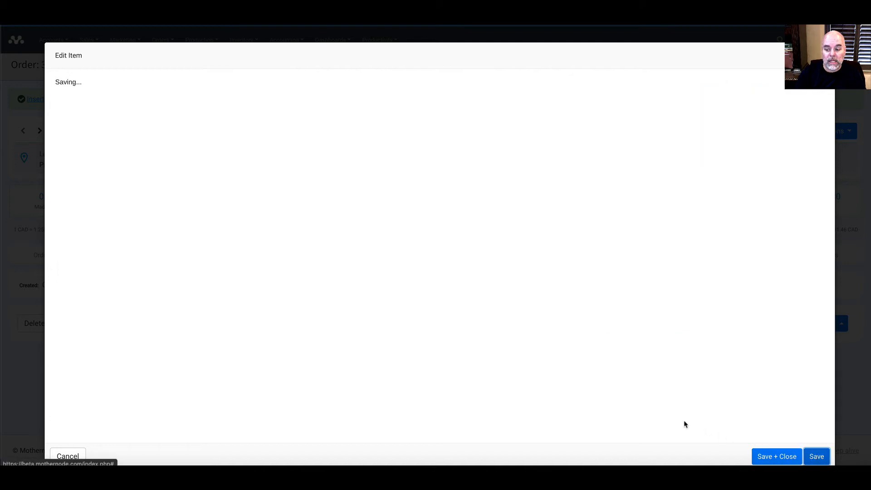
pyautogui.click(770, 457)
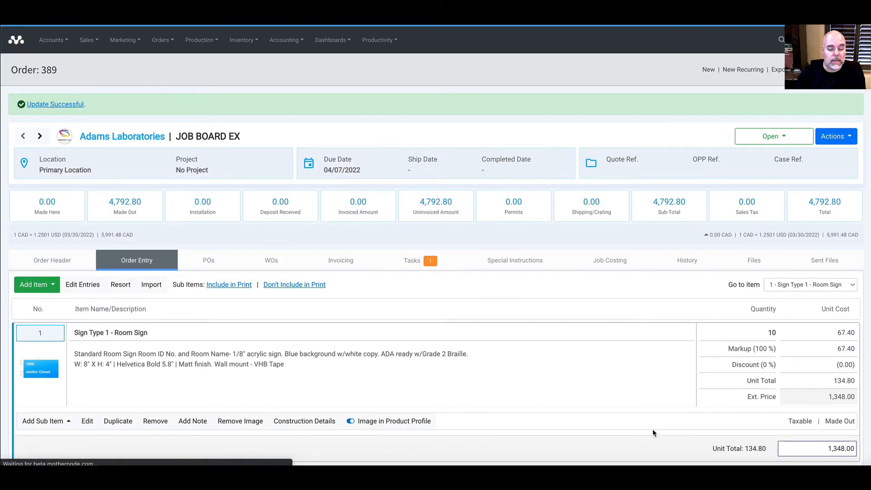
# - Process the order with confirmation and set all of its items ready for production
pyautogui.scroll(-5, 653, 434)
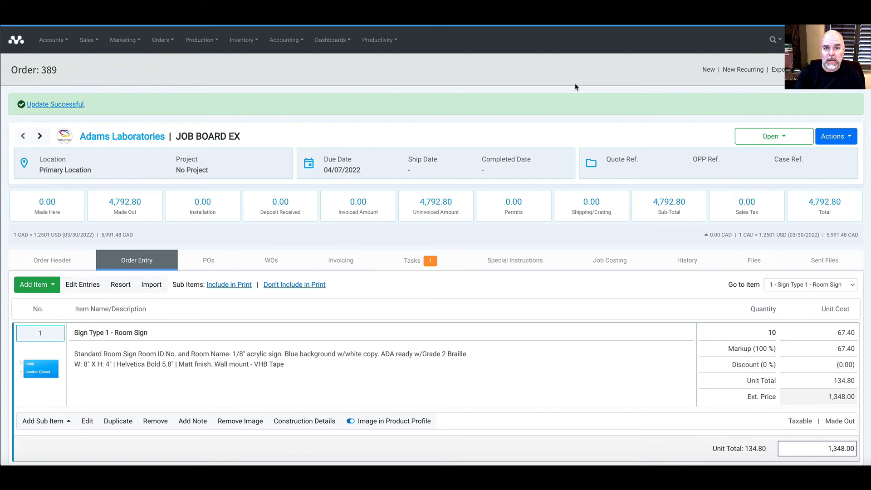
pyautogui.scroll(-12, 540, 229)
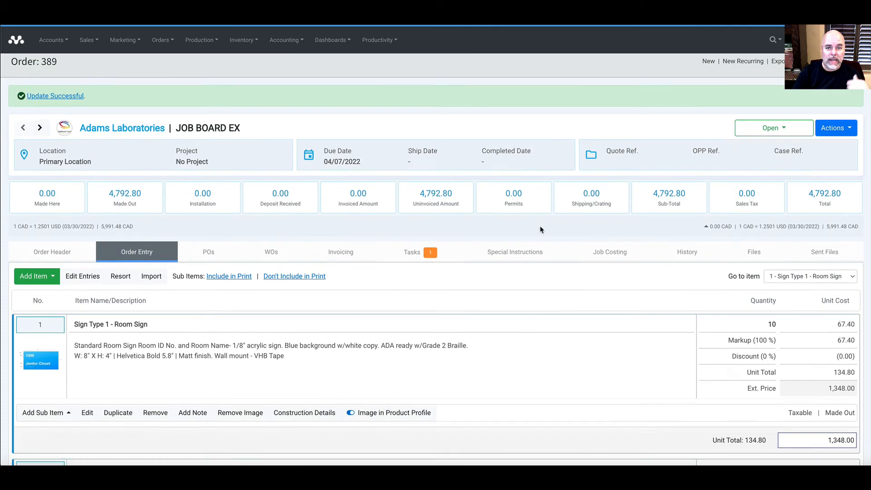
pyautogui.scroll(-1, 540, 234)
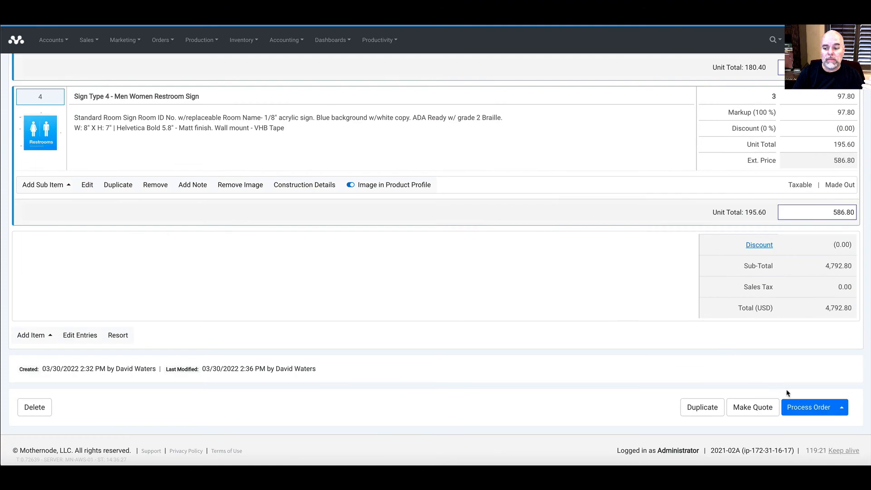
pyautogui.click(809, 406)
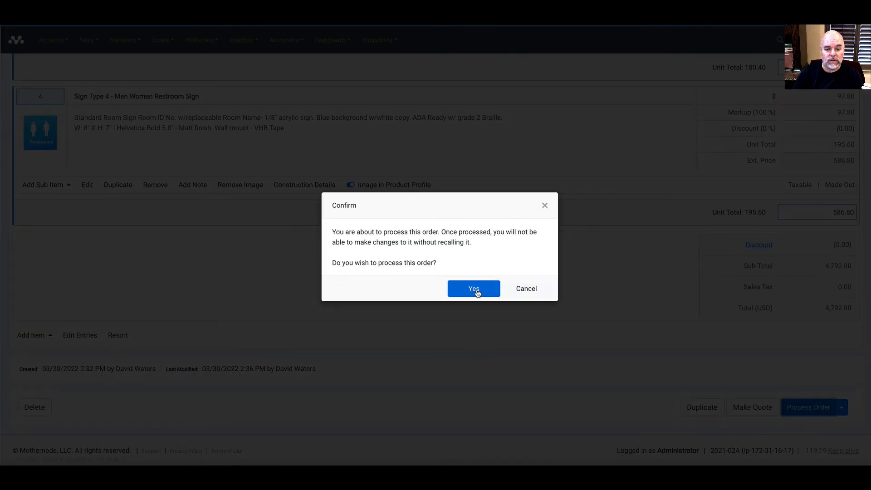
pyautogui.click(477, 291)
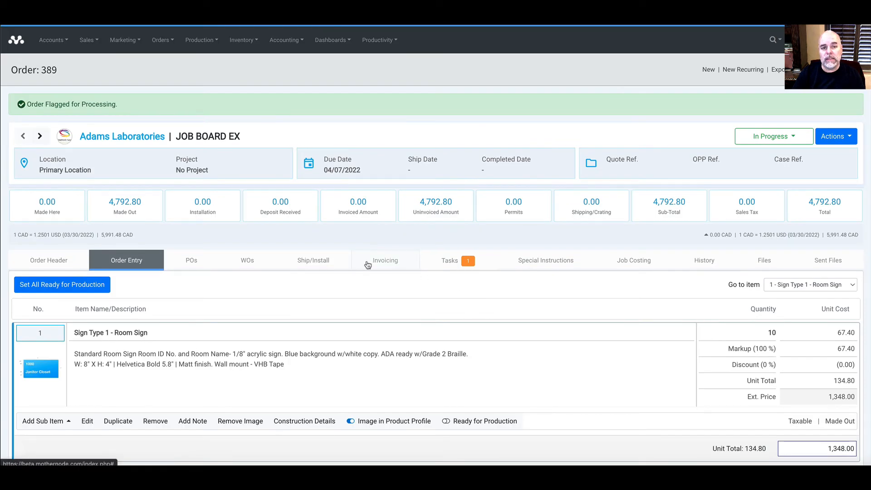
pyautogui.scroll(-1, 331, 255)
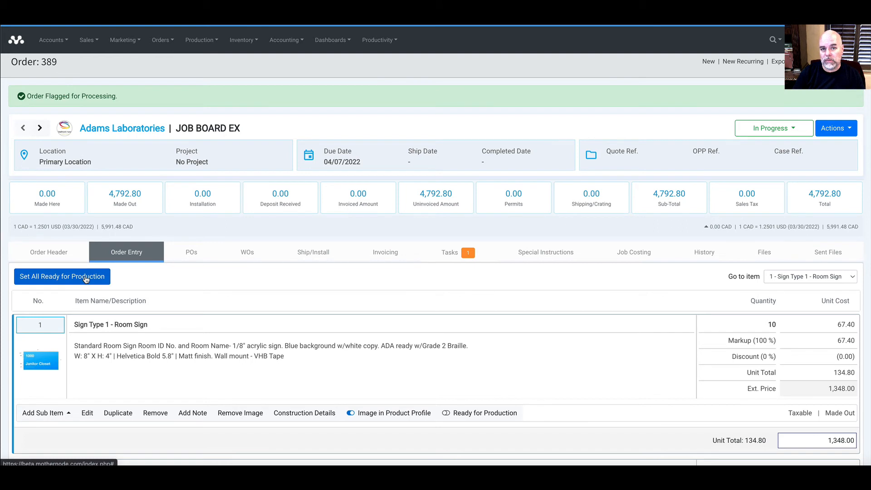
pyautogui.click(85, 278)
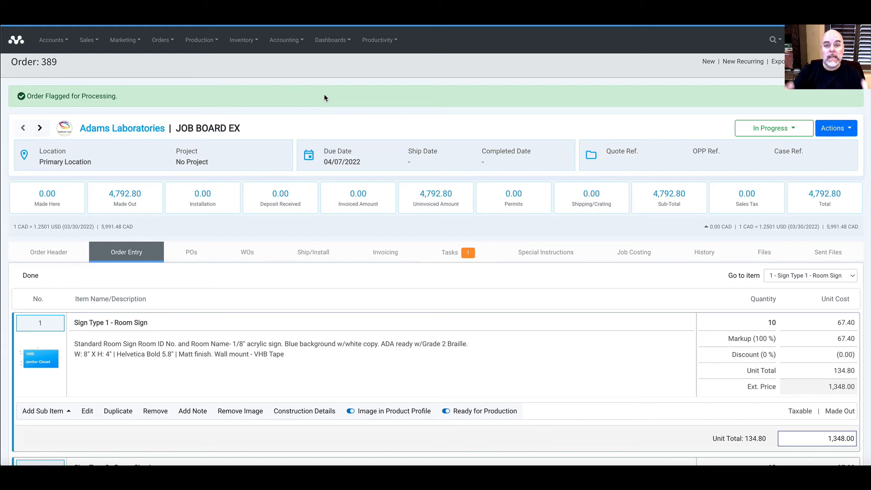
# - Open the JOB BOARD EX order from the Ready for Production list and review its items and assigned workflows
pyautogui.click(207, 45)
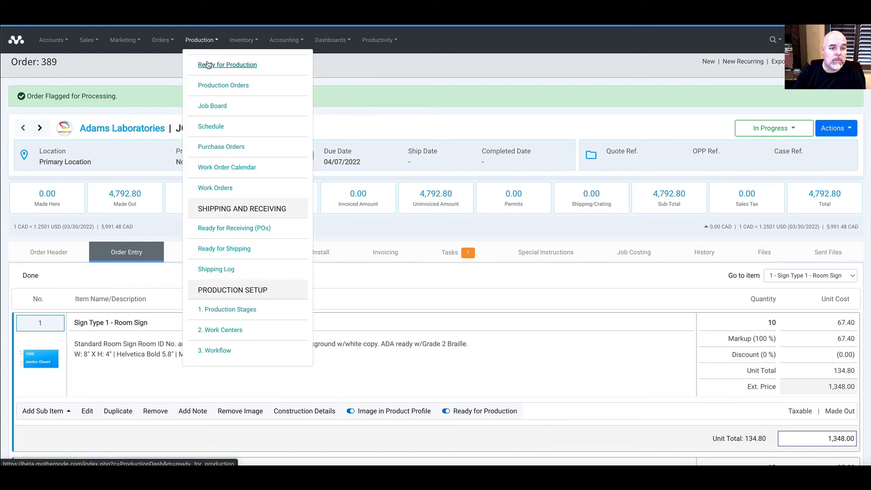
pyautogui.click(208, 65)
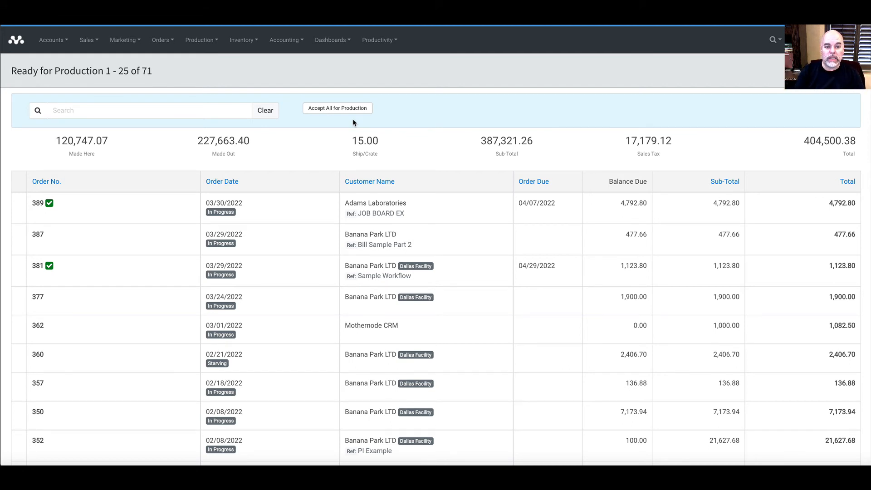
pyautogui.click(325, 212)
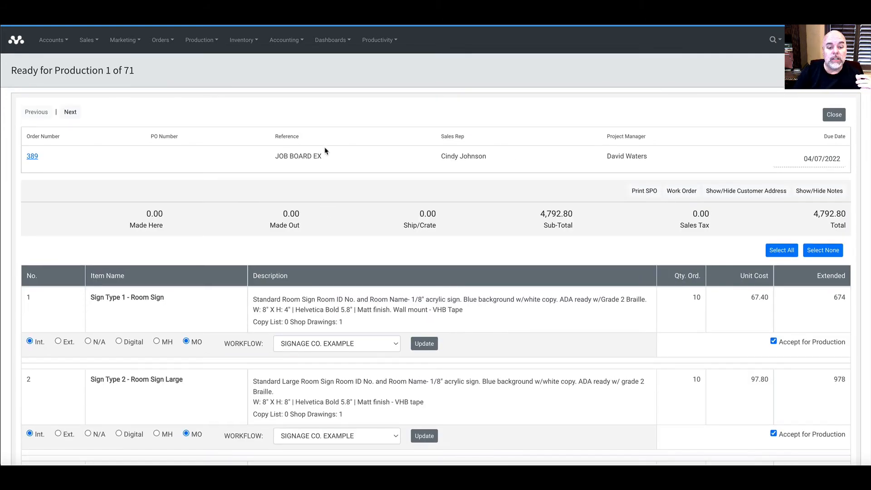
pyautogui.scroll(-1, 327, 154)
pyautogui.scroll(-2, 602, 173)
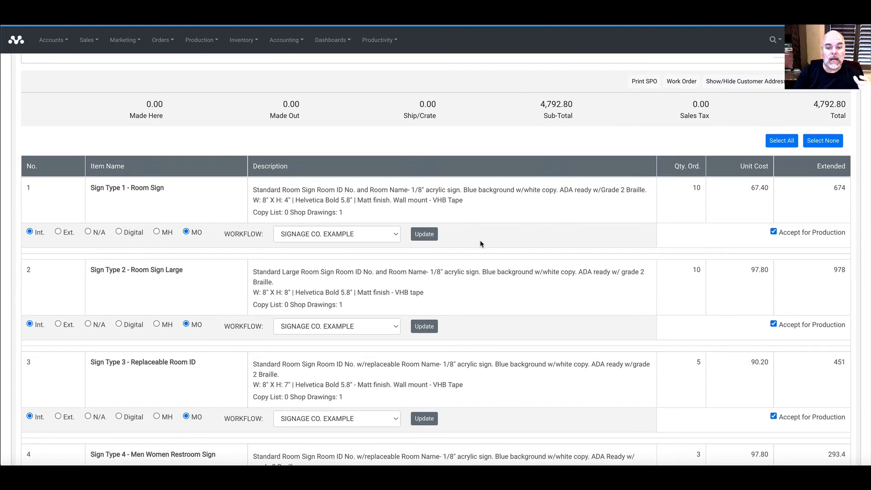
pyautogui.scroll(-2, 456, 279)
pyautogui.scroll(-1, 455, 297)
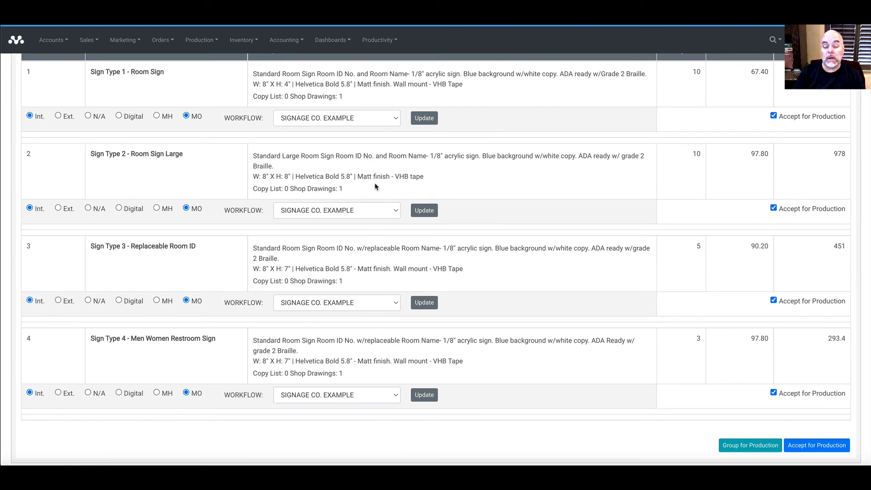
# - Check the workflow choices of the Sign Type 2 item and accept all of the order's items for production
pyautogui.click(370, 209)
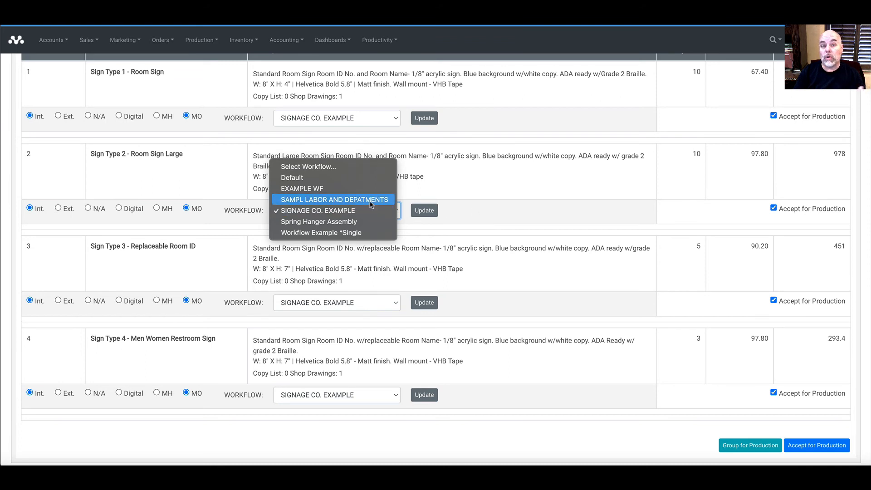
pyautogui.click(435, 196)
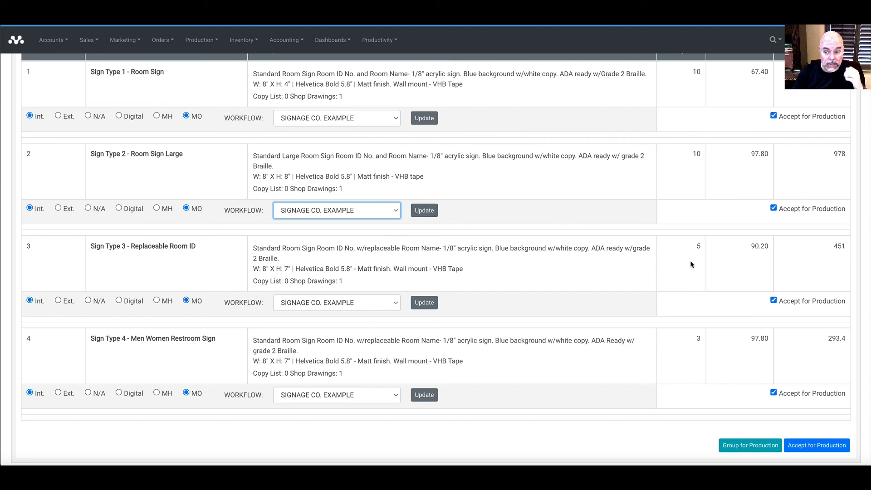
pyautogui.click(812, 446)
pyautogui.click(531, 82)
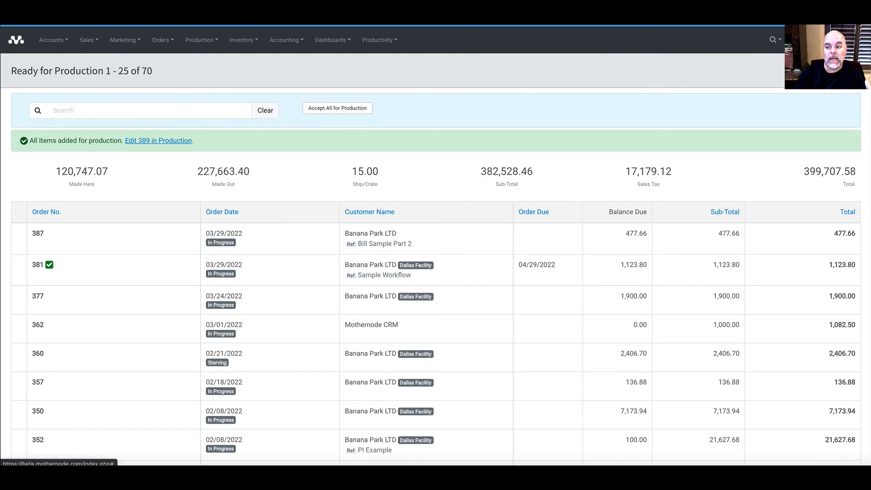
# - Reopen the JOB BOARD EX order from the recent records and check the production acceptance of its items in order entry
pyautogui.click(774, 40)
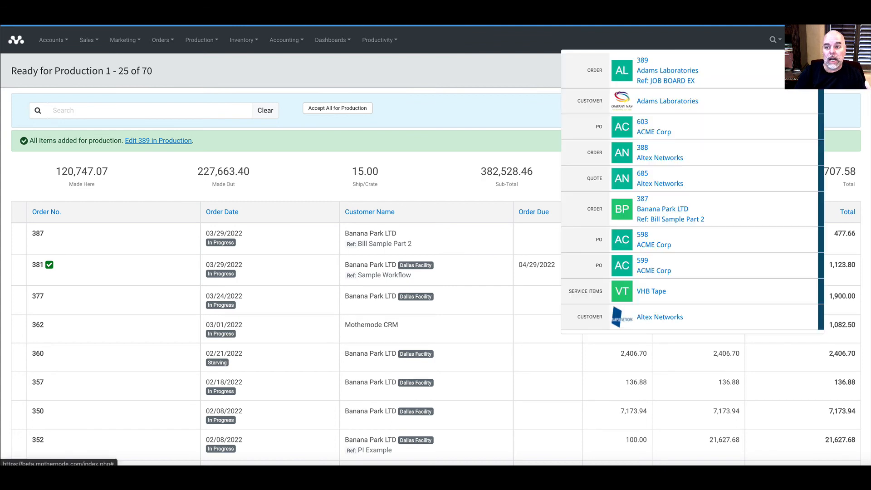
pyautogui.click(650, 78)
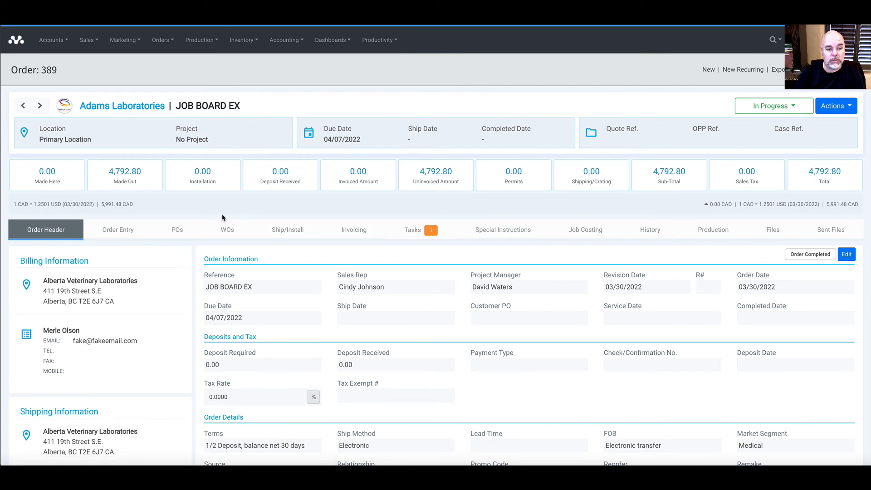
pyautogui.click(128, 230)
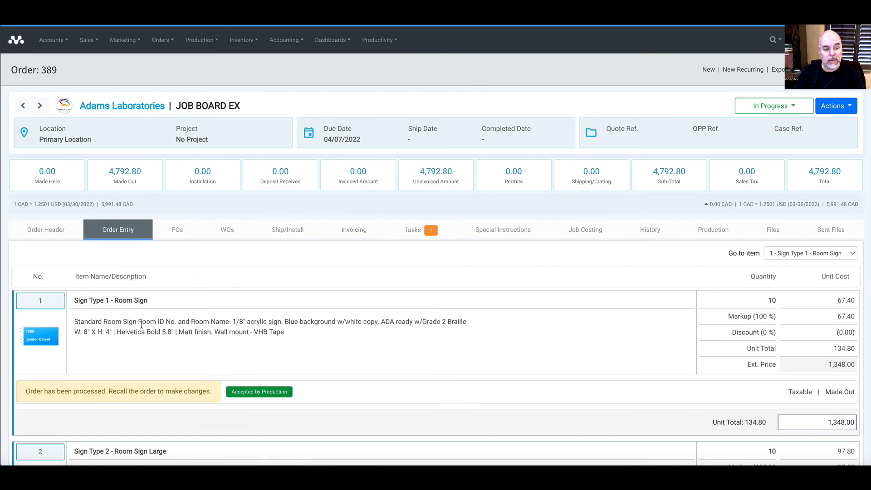
pyautogui.scroll(-3, 141, 321)
pyautogui.scroll(3, 156, 342)
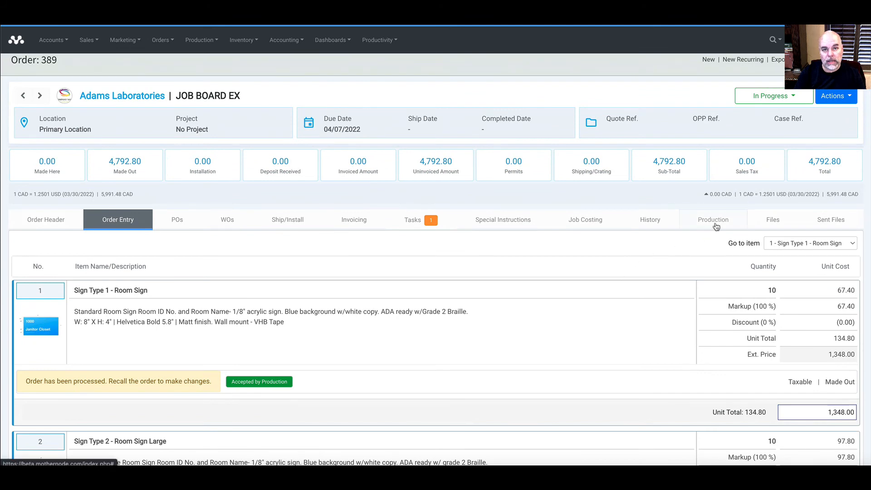
# - Start Design Services individually for the order's Sign Type 4 and Sign Type 3 production jobs
pyautogui.click(715, 220)
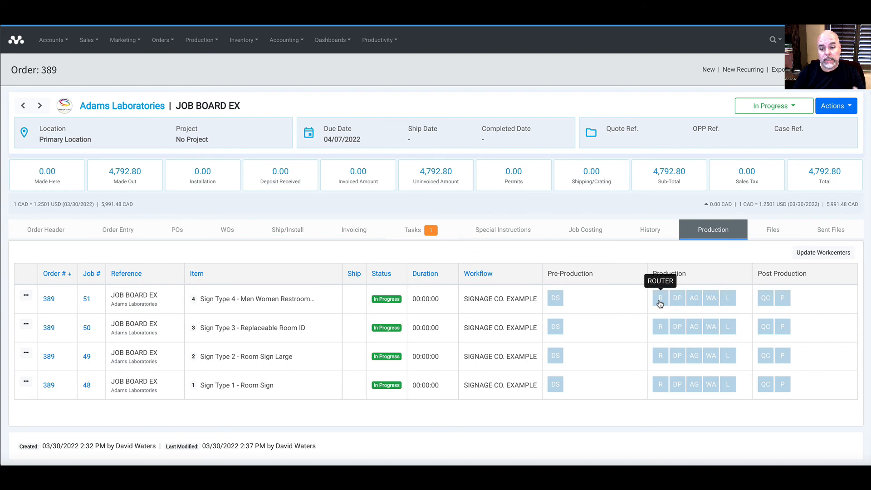
pyautogui.click(557, 300)
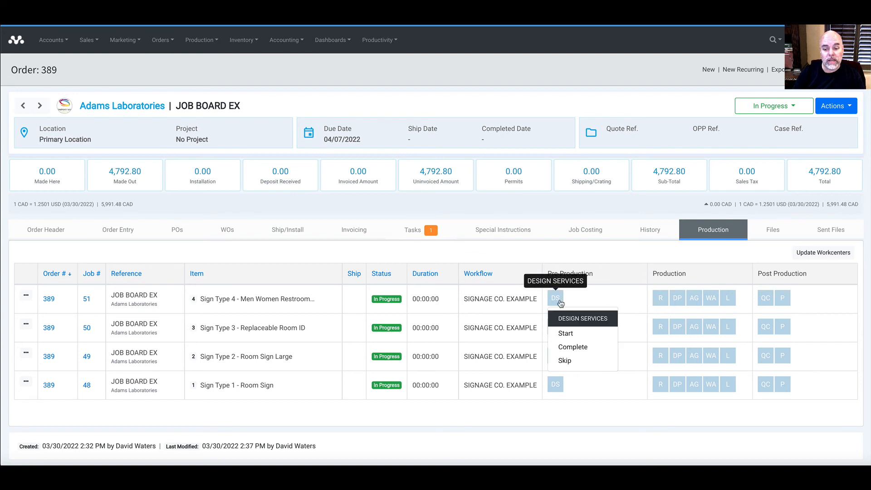
pyautogui.click(567, 334)
pyautogui.click(557, 326)
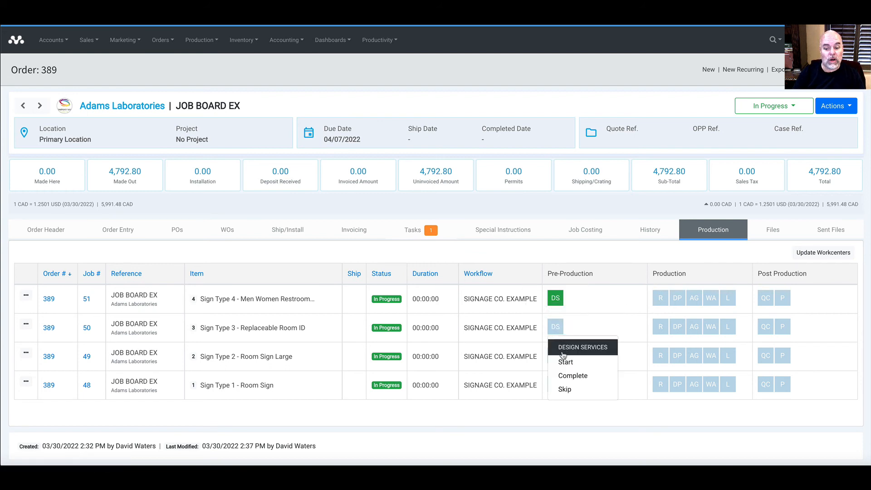
pyautogui.click(565, 361)
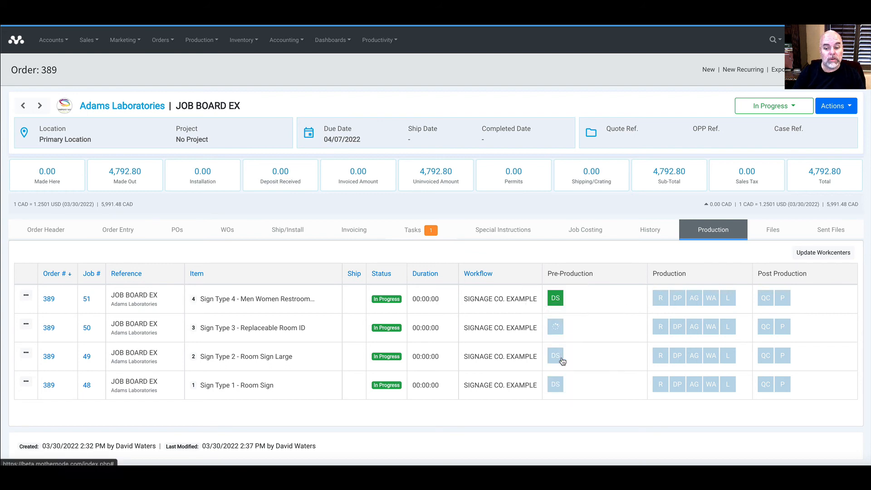
# - Bulk-update the DESIGN SERVICES work center of all the order's jobs with the Complete action
pyautogui.click(824, 256)
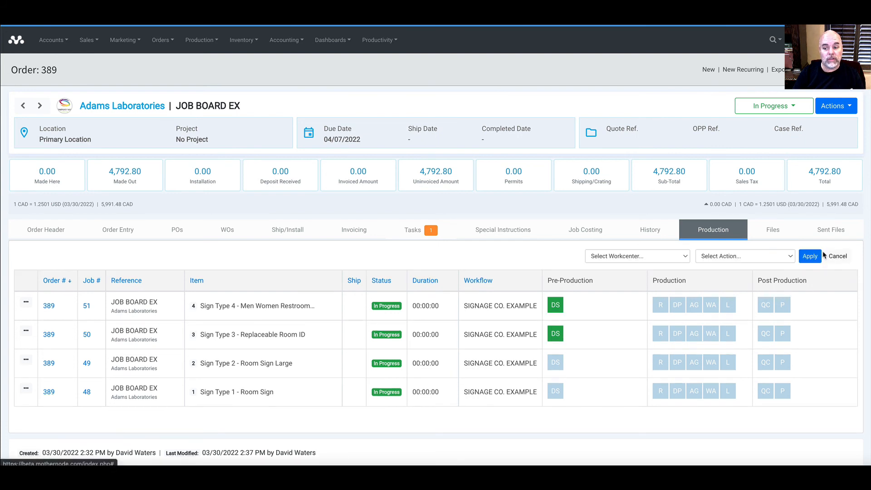
pyautogui.click(649, 261)
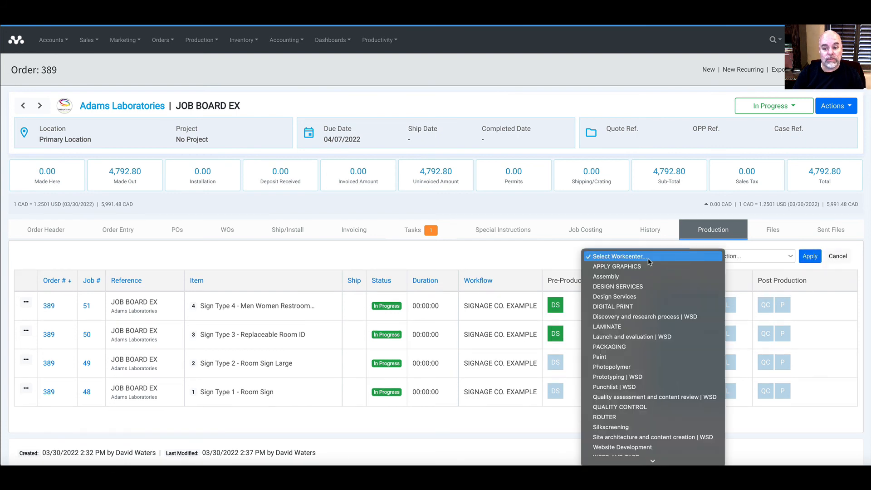
pyautogui.click(645, 287)
pyautogui.click(715, 261)
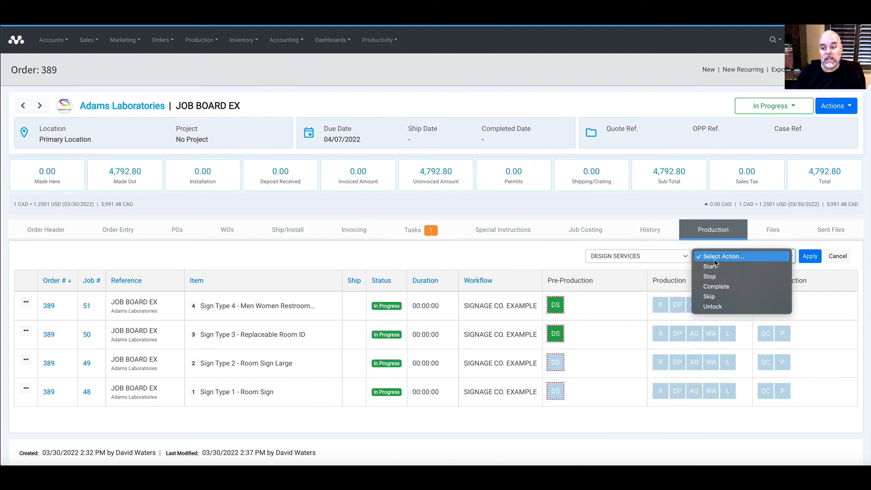
pyautogui.click(716, 267)
pyautogui.click(740, 258)
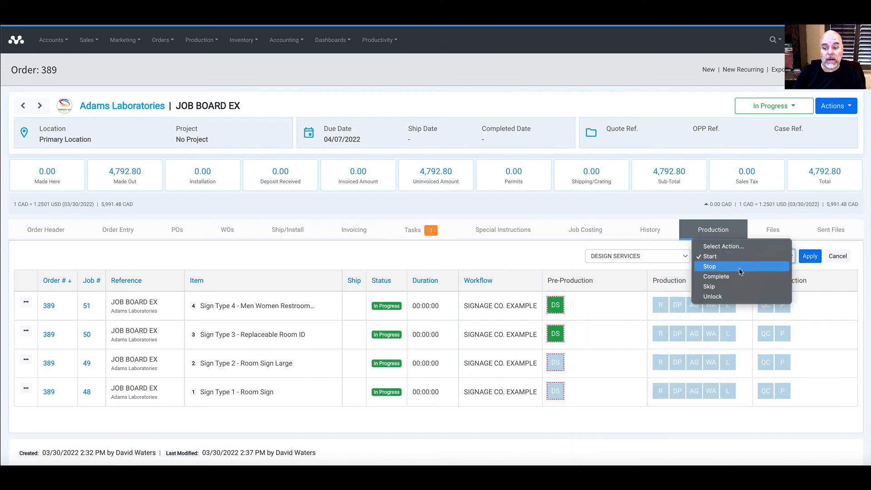
pyautogui.click(717, 276)
pyautogui.click(810, 256)
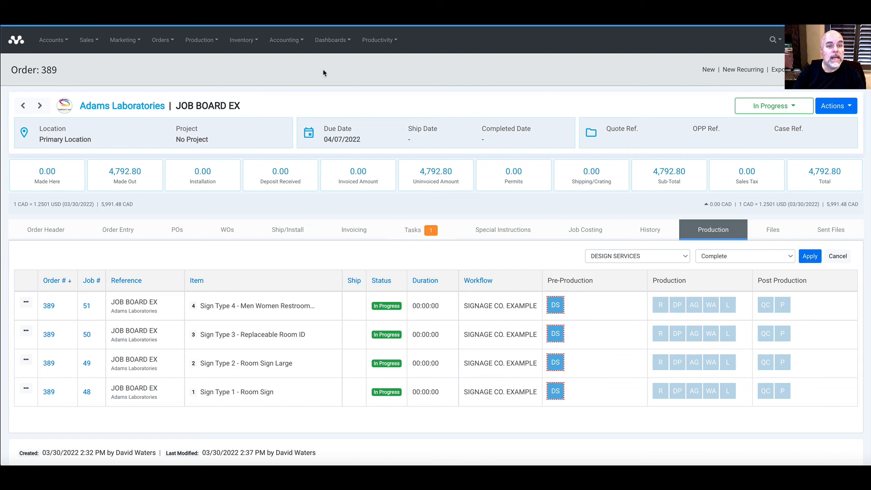
# - Open the Production Job Board
pyautogui.click(200, 40)
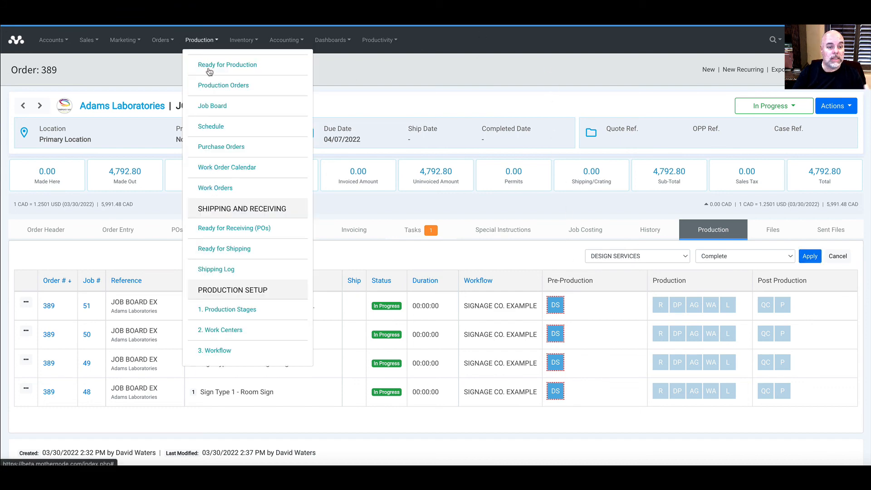
pyautogui.click(217, 109)
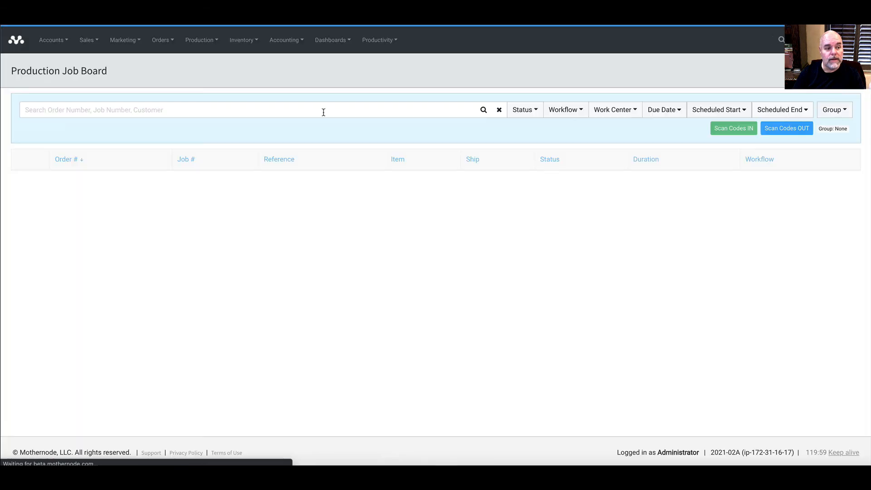